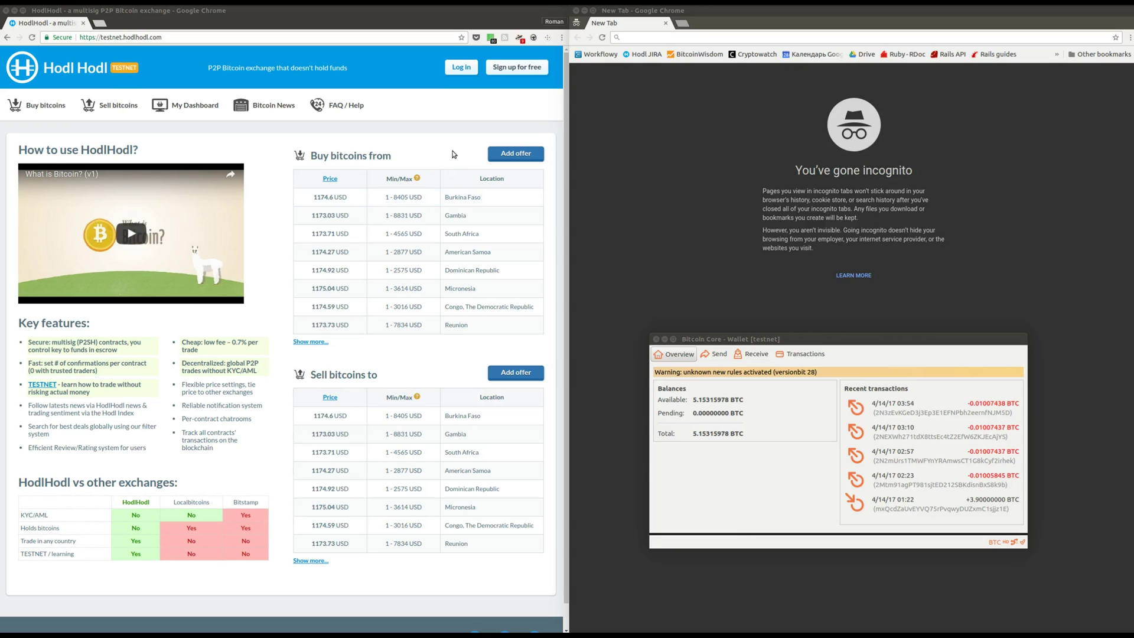
# Sign in with the saved account e-mail and its password, with Remember me ticked.
pyautogui.click(460, 69)
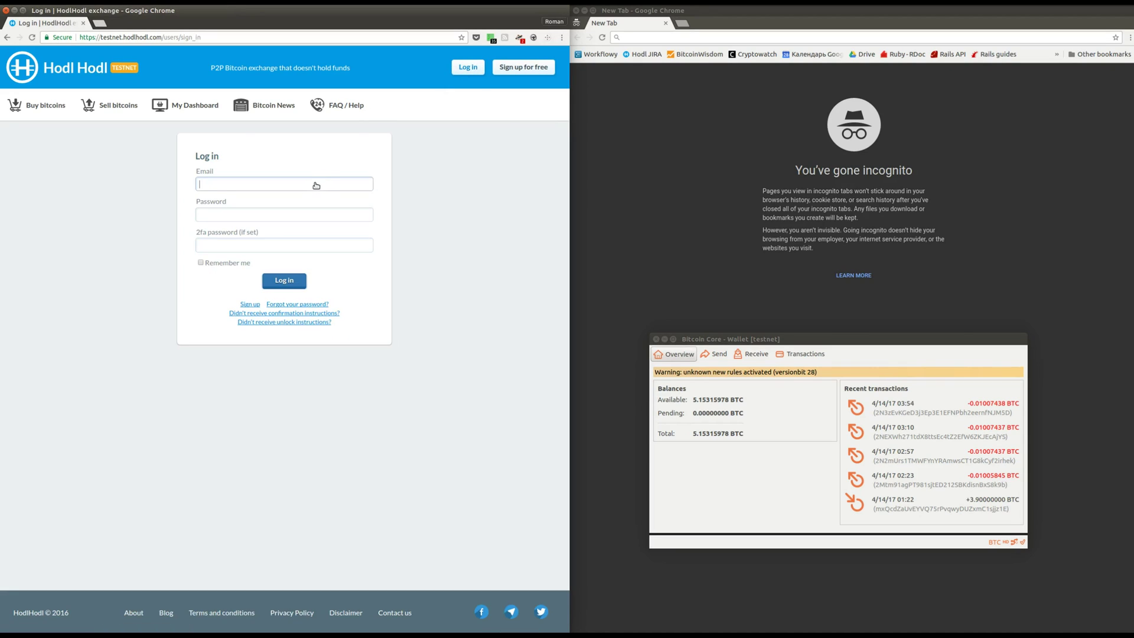
pyautogui.click(316, 185)
pyautogui.click(312, 196)
pyautogui.click(291, 214)
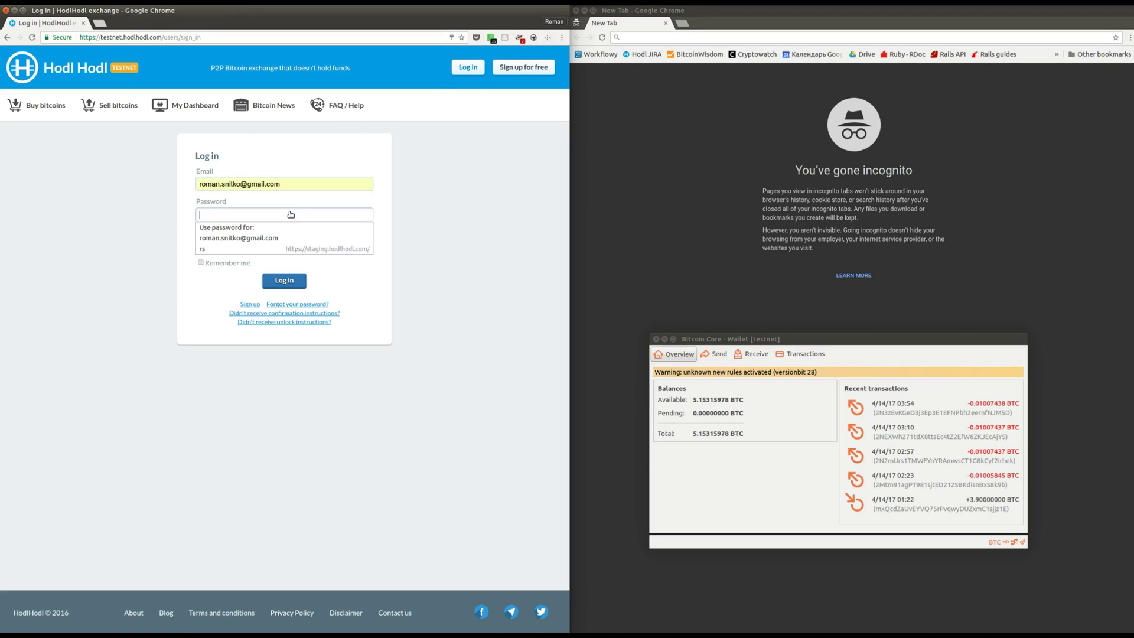
pyautogui.write('••••')
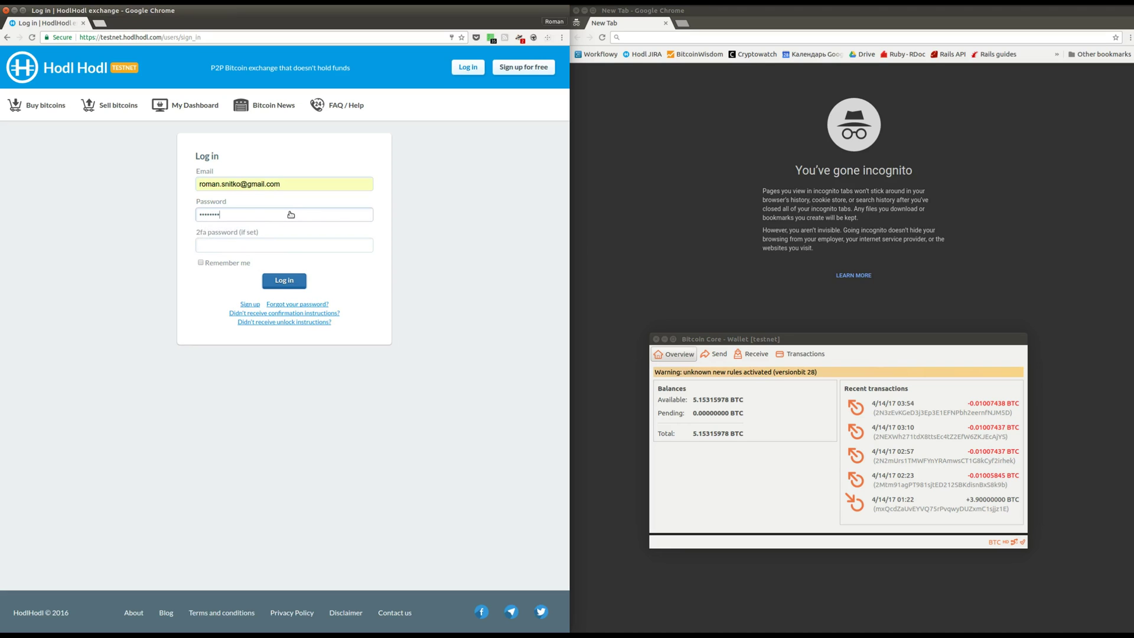
pyautogui.click(204, 263)
pyautogui.click(299, 283)
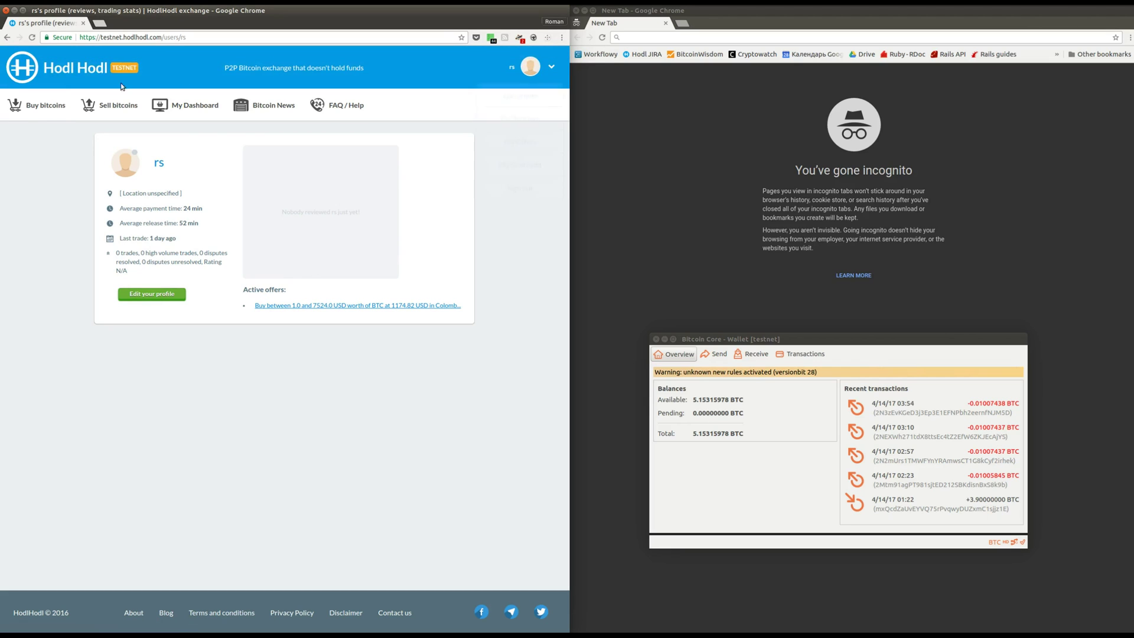
# From the home page's Sell bitcoins listings, open the Gambia offer priced at 1173.03 USD.
pyautogui.click(60, 71)
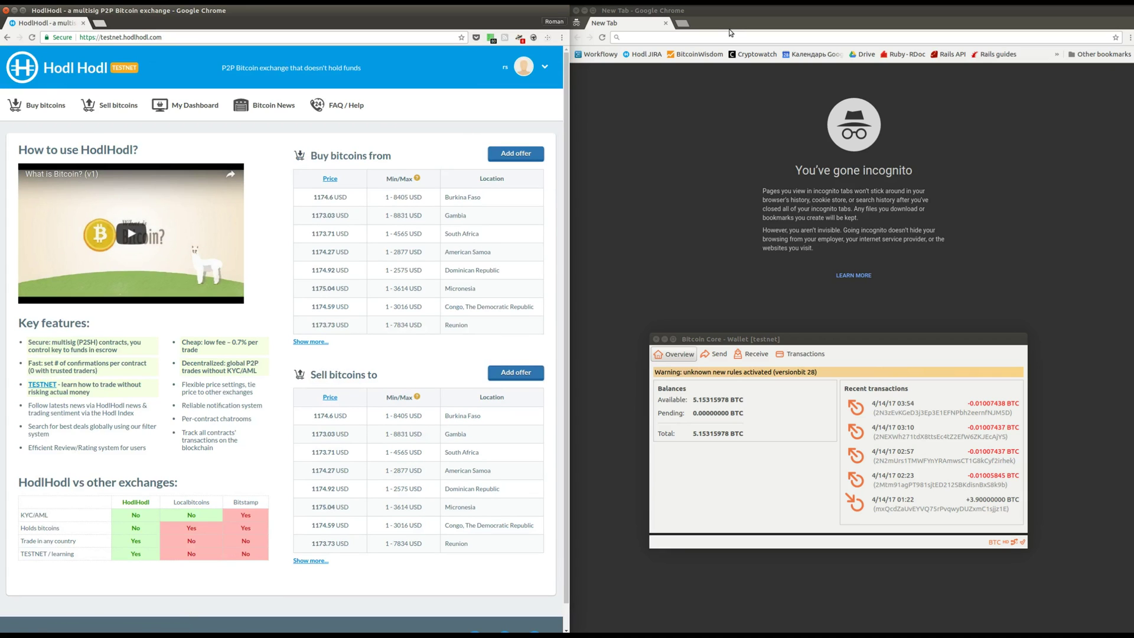
pyautogui.click(111, 106)
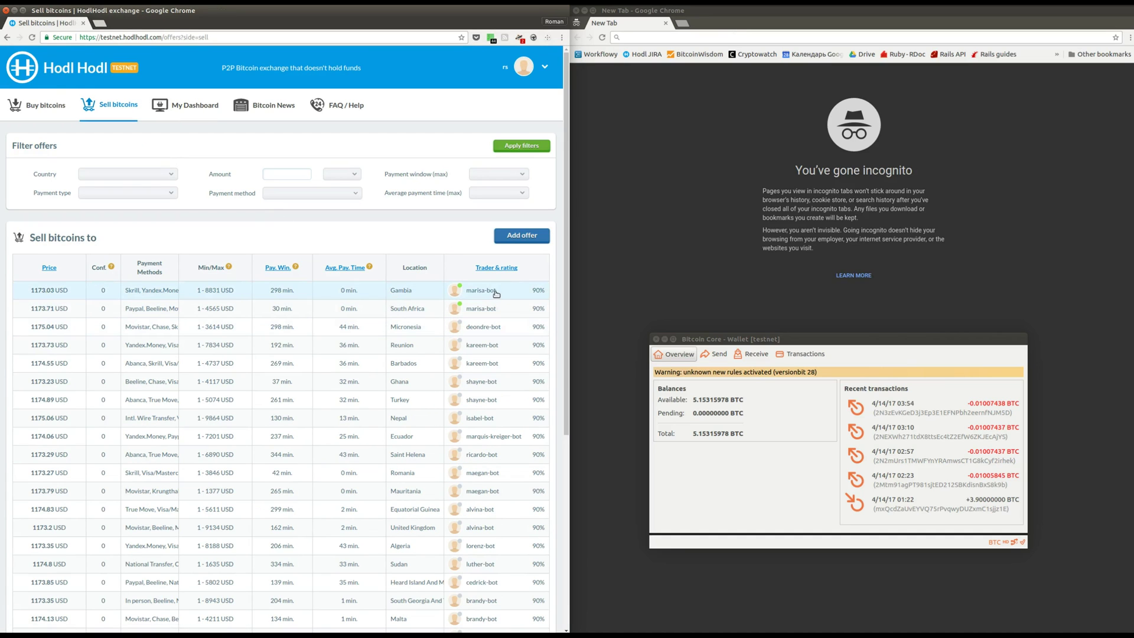
pyautogui.moveTo(496, 294); pyautogui.dragTo(466, 292)
pyautogui.hotkey('ctrl', 'c')
pyautogui.click(467, 293)
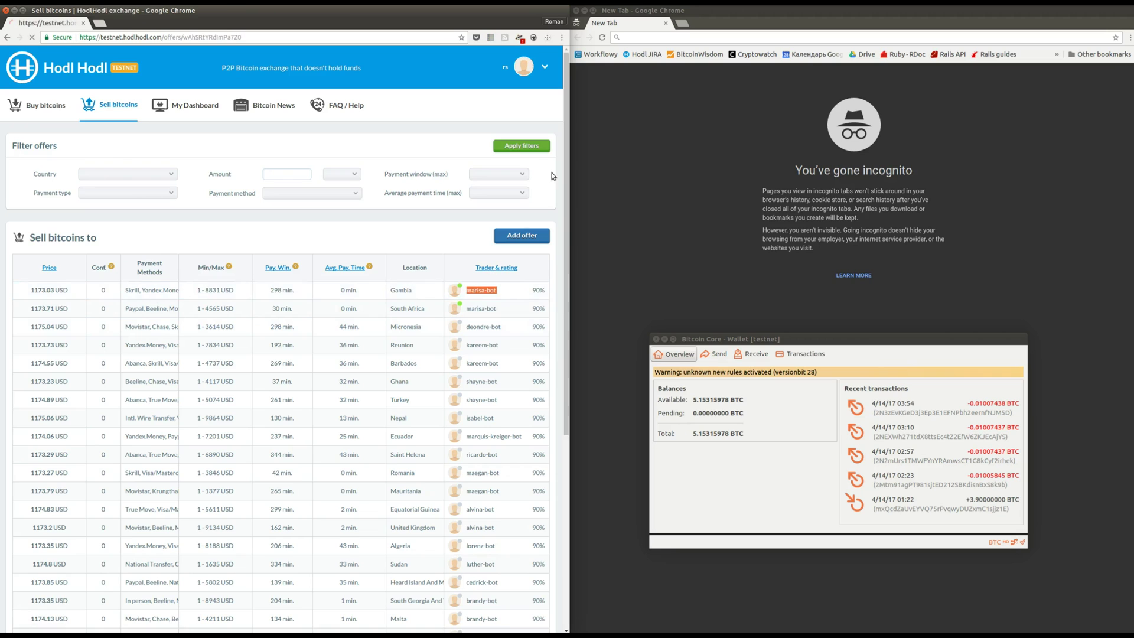
# Load testnet.hodlhodl.com in the second browser window.
pyautogui.click(652, 39)
pyautogui.write('t')
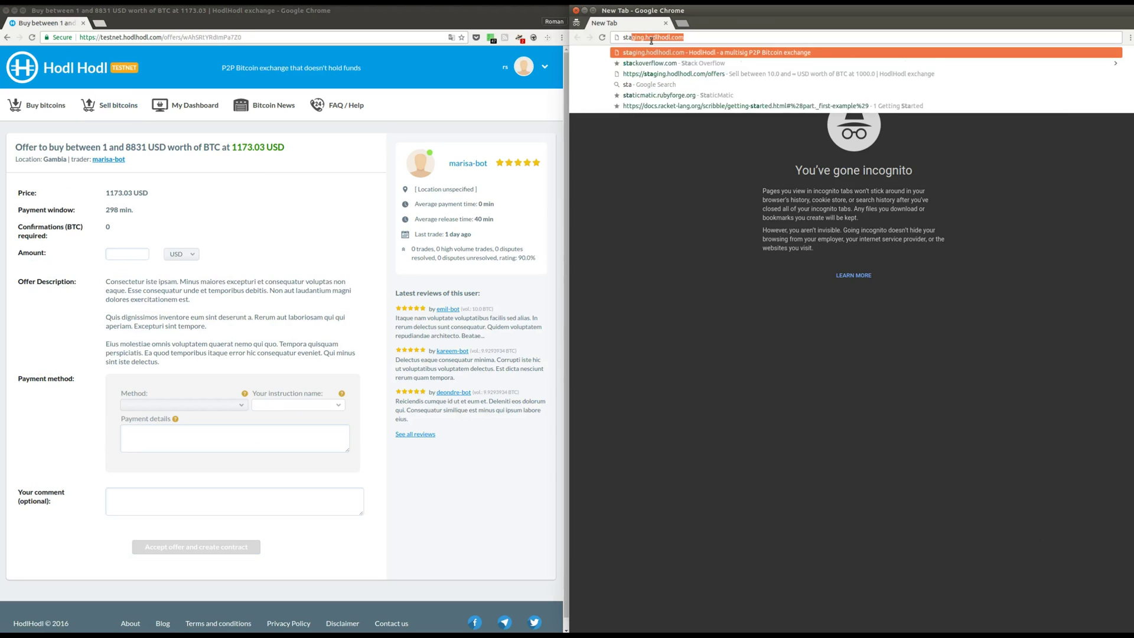
pyautogui.write('es')
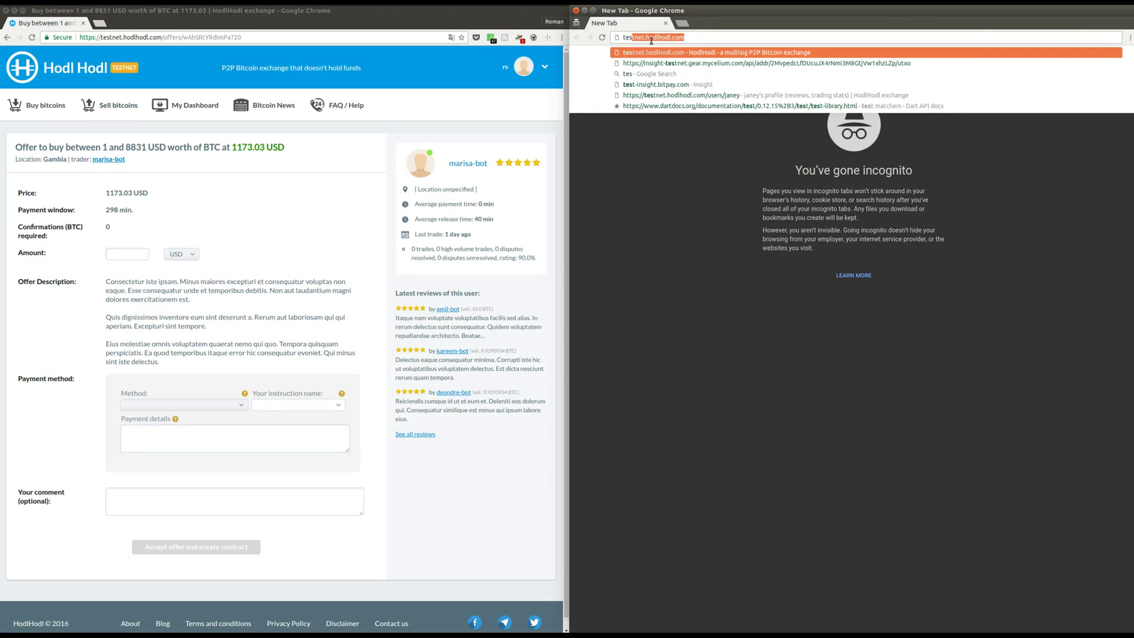
pyautogui.press('Return')
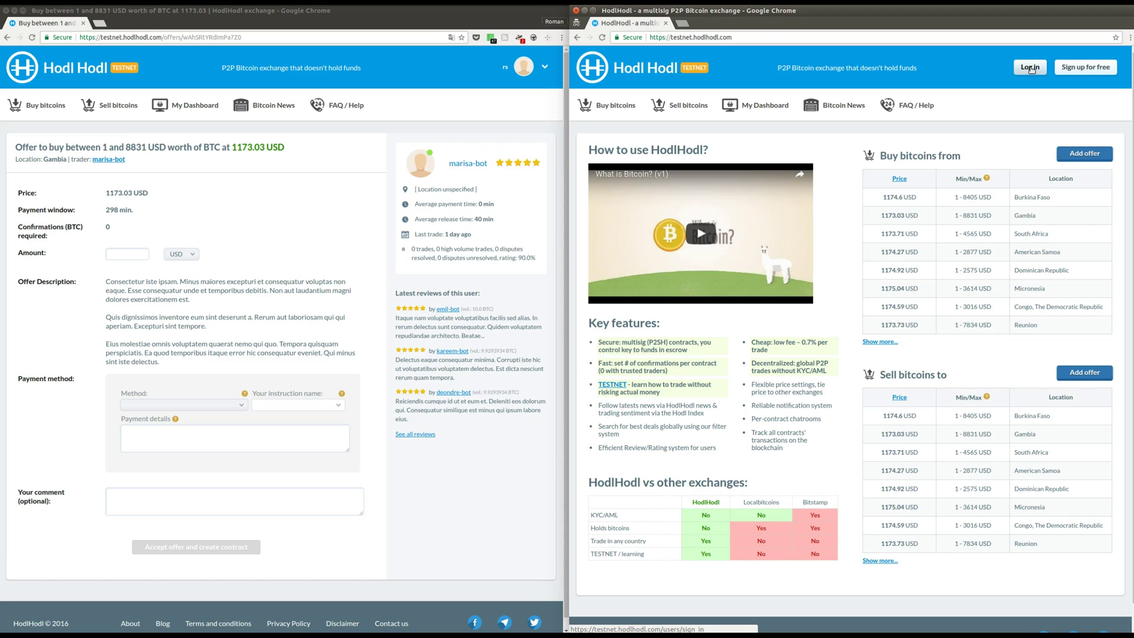
# Log in there with the buyer account's e-mail and password, keeping the session remembered.
pyautogui.click(1031, 68)
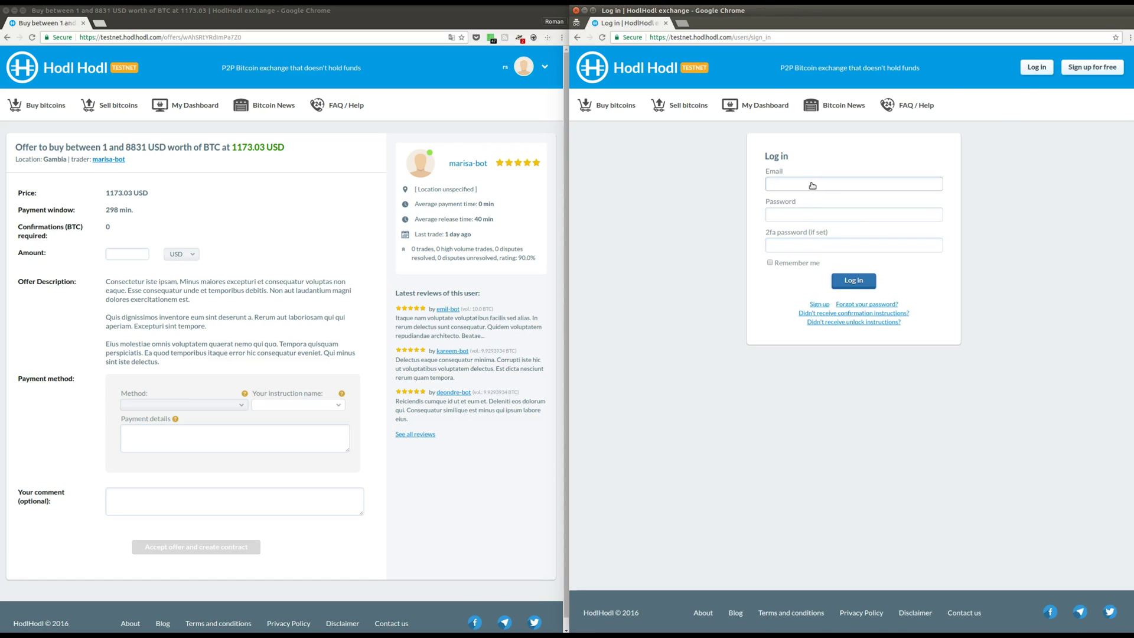
pyautogui.click(813, 186)
pyautogui.hotkey('ctrl', 'v')
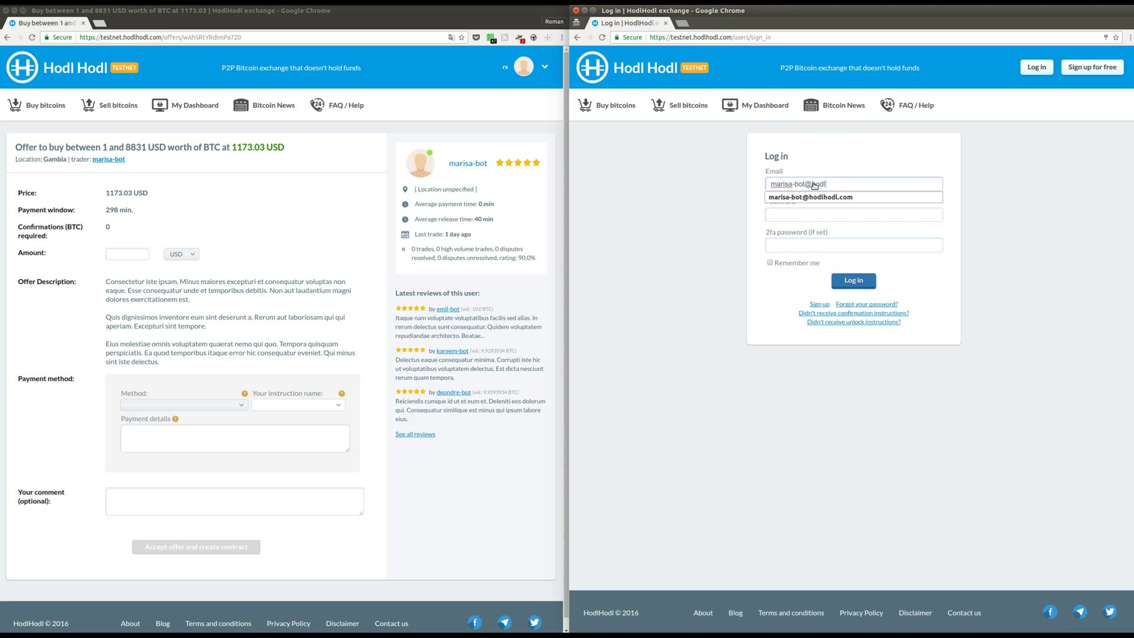
pyautogui.write('@hodlhodl.com')
pyautogui.press('Tab')
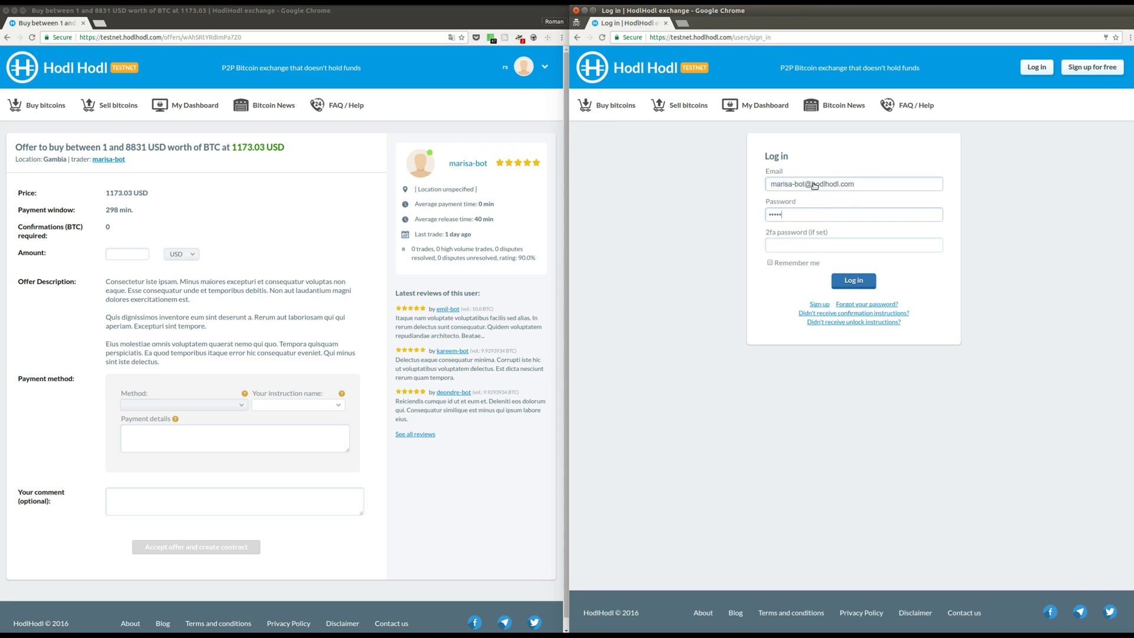
pyautogui.click(793, 264)
pyautogui.click(855, 280)
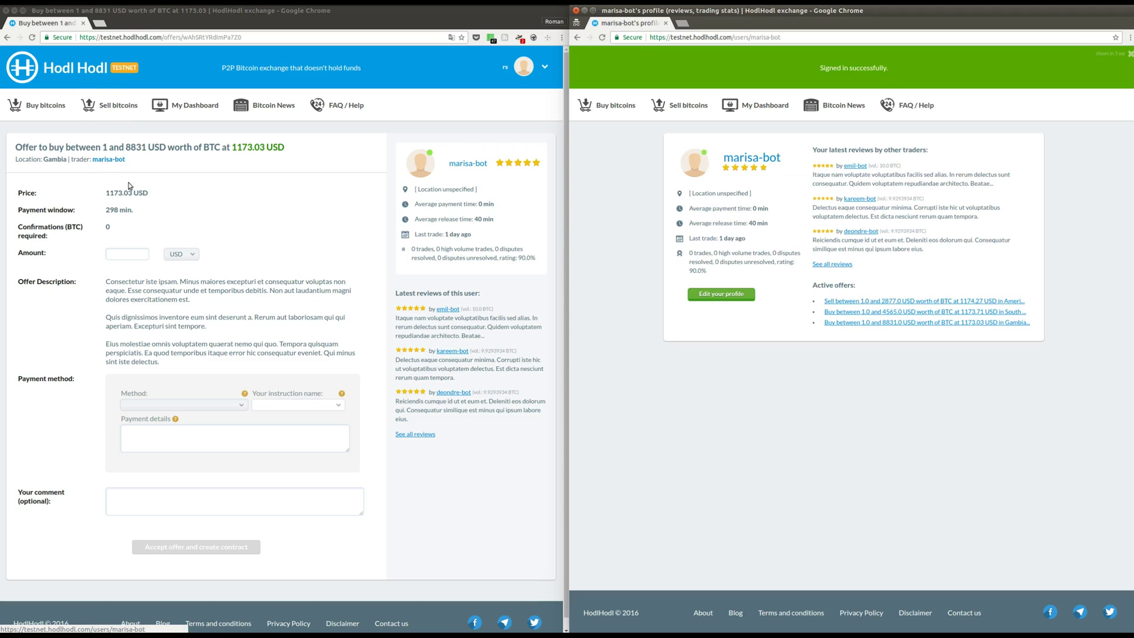
# Accept the offer for 0.5 BTC via Skrill using the My Skrill payment instructions.
pyautogui.click(131, 256)
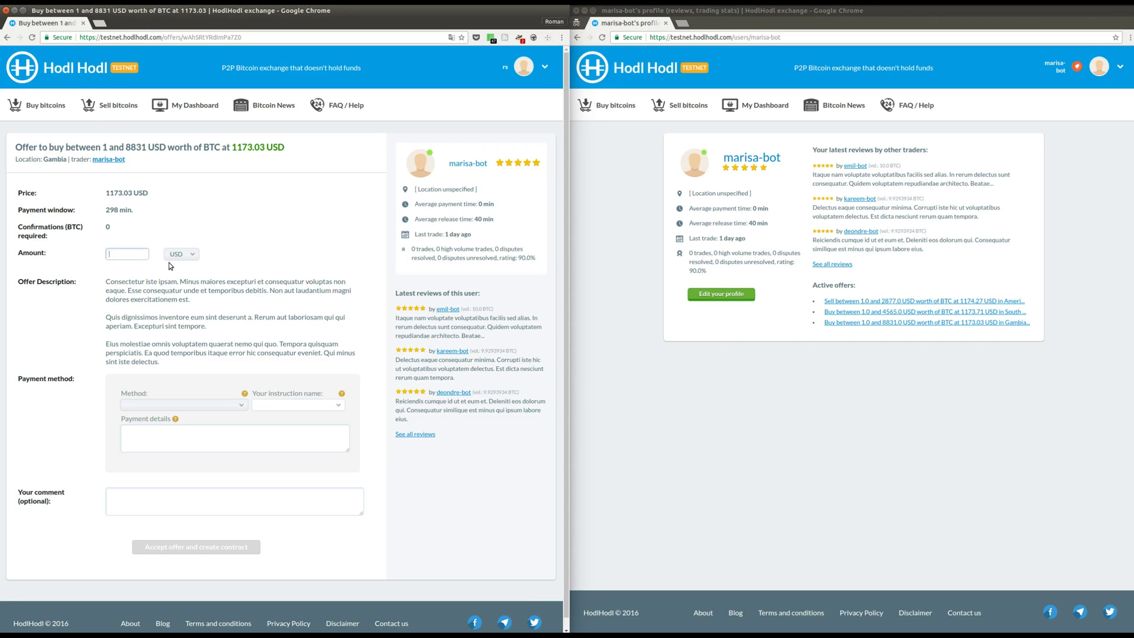
pyautogui.write('0.5')
pyautogui.click(184, 260)
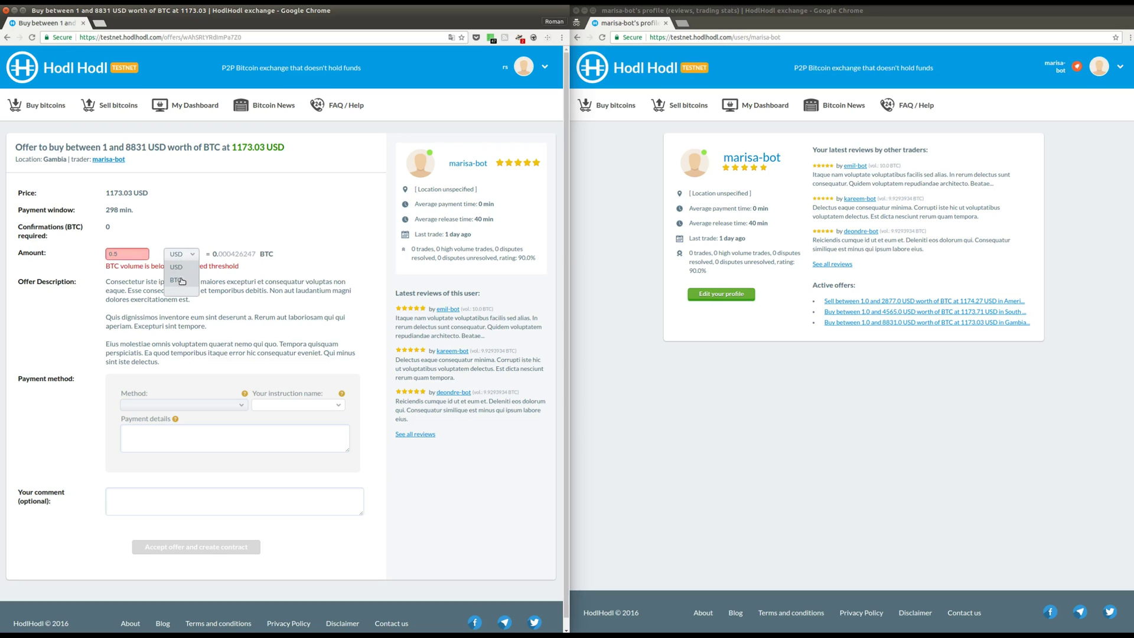
pyautogui.click(181, 280)
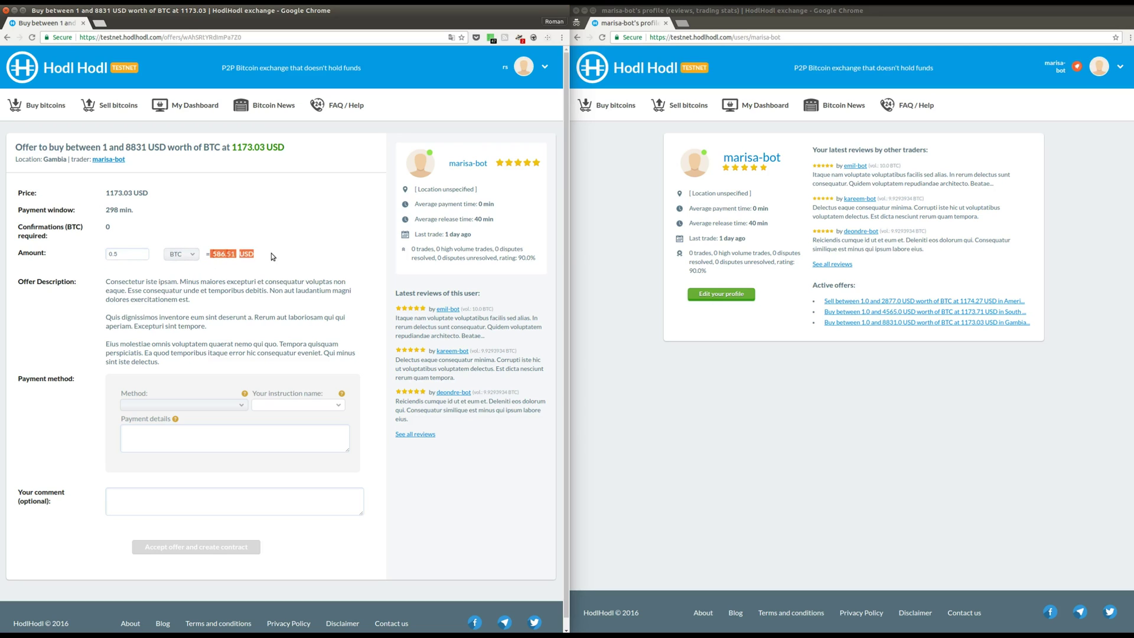
pyautogui.click(194, 405)
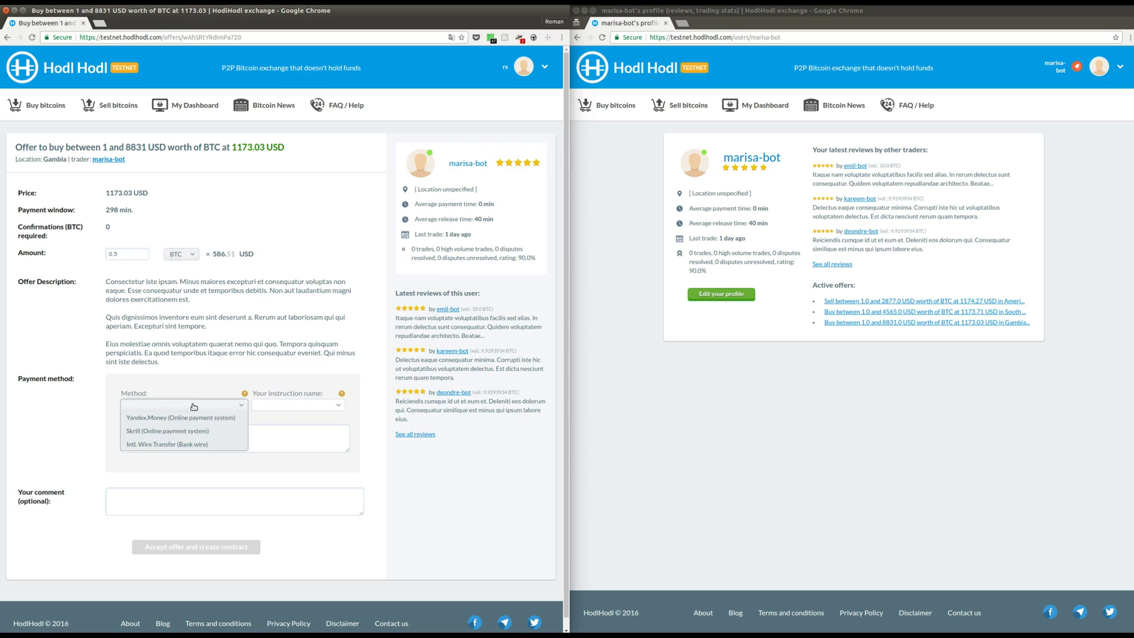
pyautogui.click(176, 431)
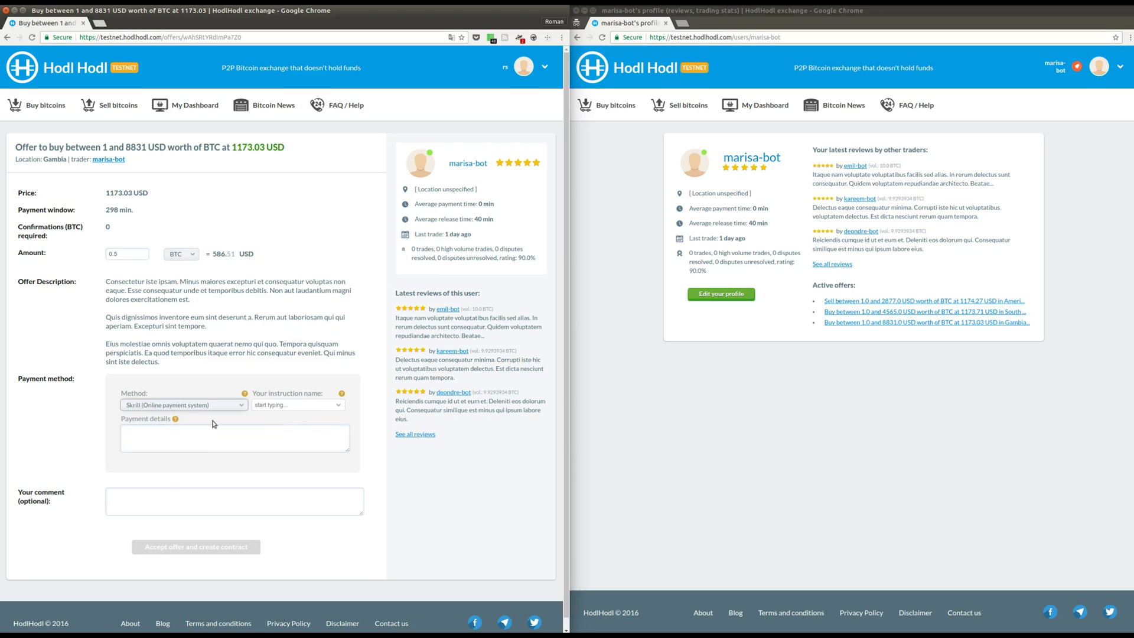
pyautogui.click(335, 407)
pyautogui.click(309, 416)
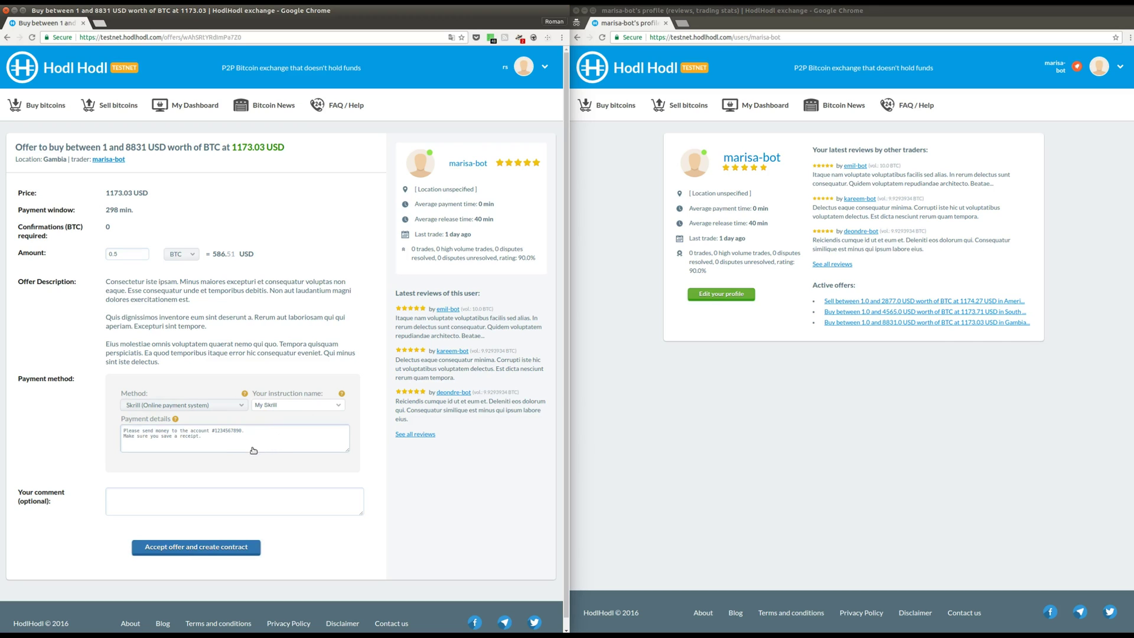
pyautogui.click(162, 555)
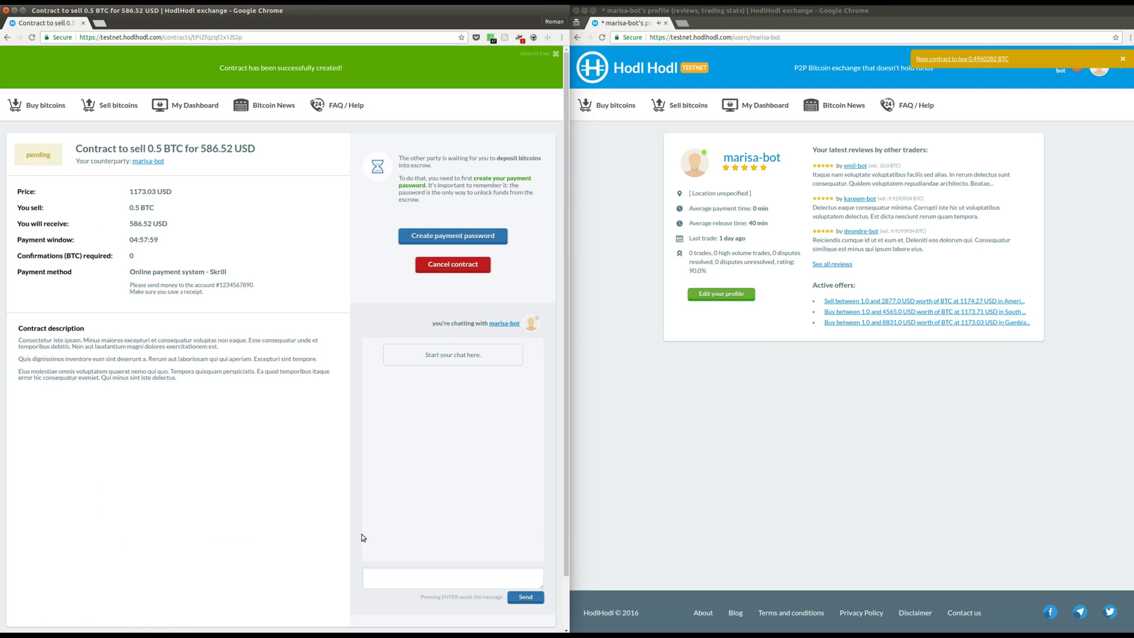
# Open the new contract in the buyer's window and create the seller's payment password.
pyautogui.click(939, 60)
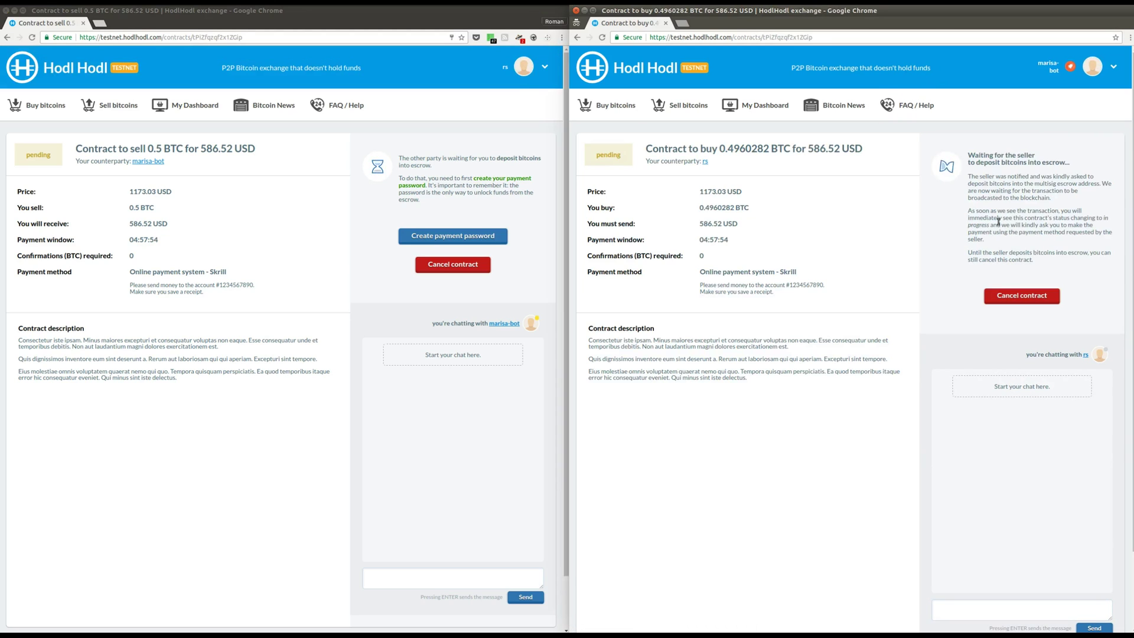
pyautogui.click(429, 236)
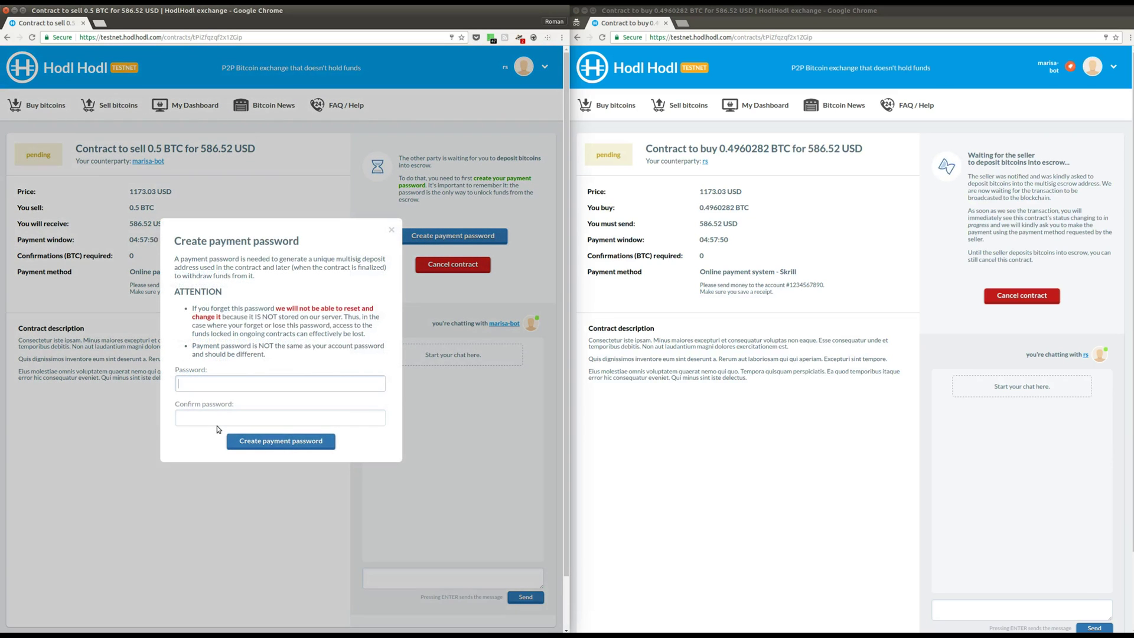
pyautogui.write('12345678901')
pyautogui.press('Tab')
pyautogui.write('12345678901')
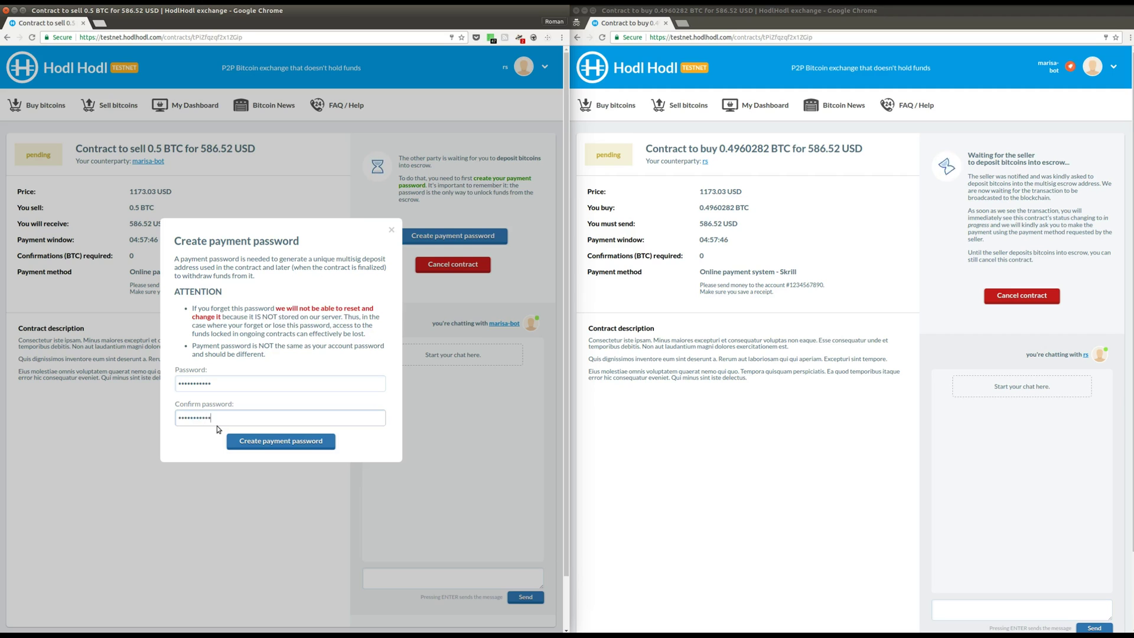
pyautogui.press('Return')
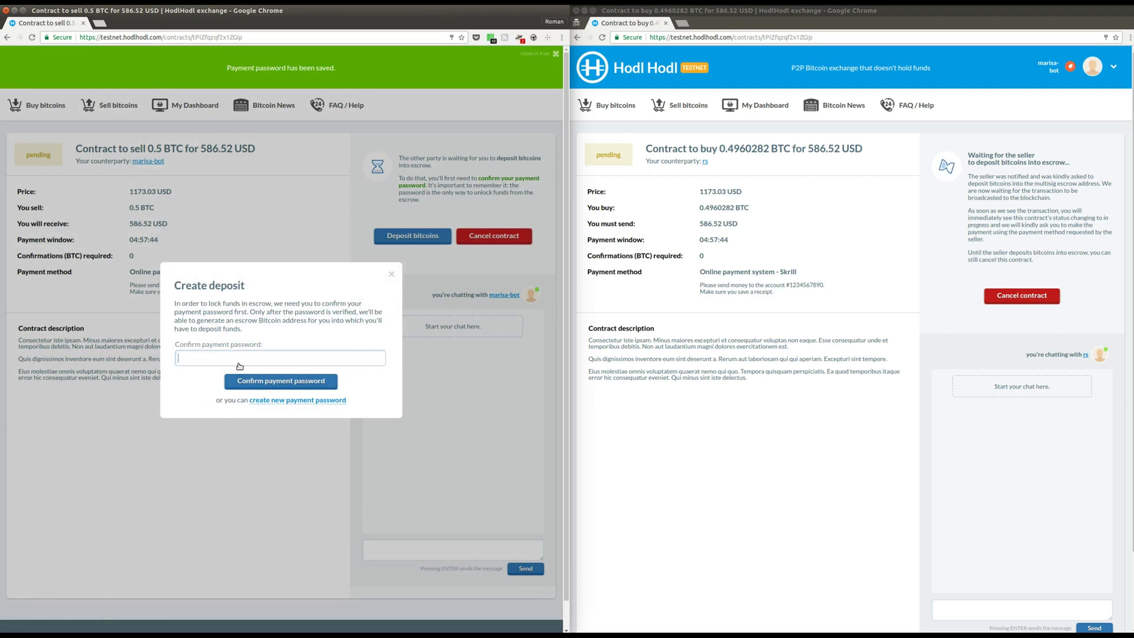
pyautogui.write('12345678901')
# Confirm the payment password, select the escrow address, and switch to Bitcoin Core.
pyautogui.press('Return')
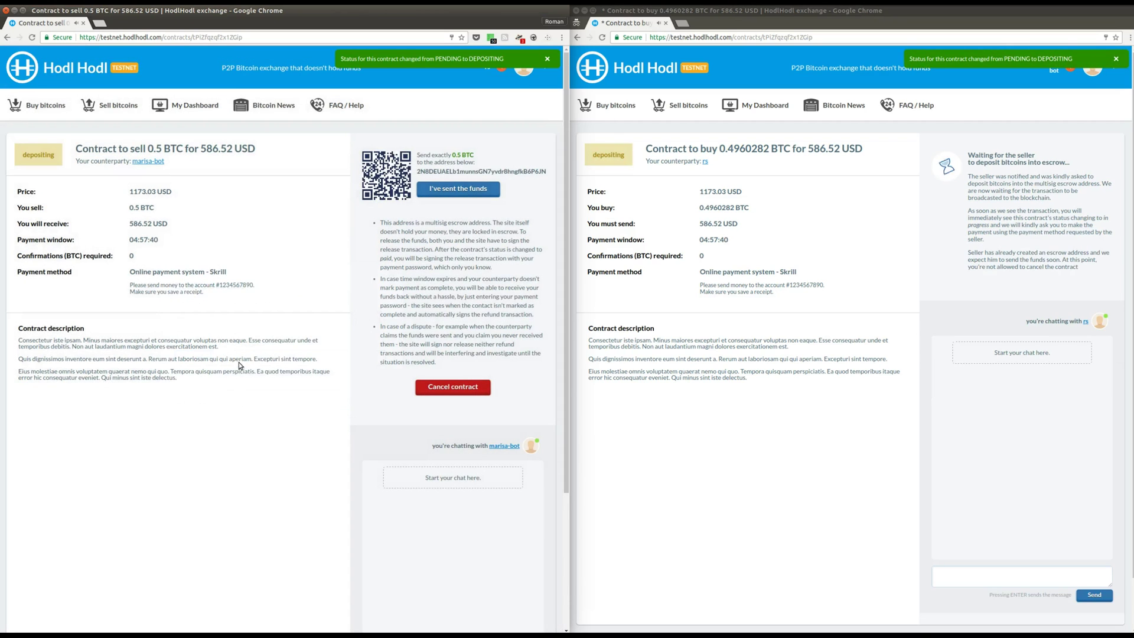
pyautogui.doubleClick(432, 173)
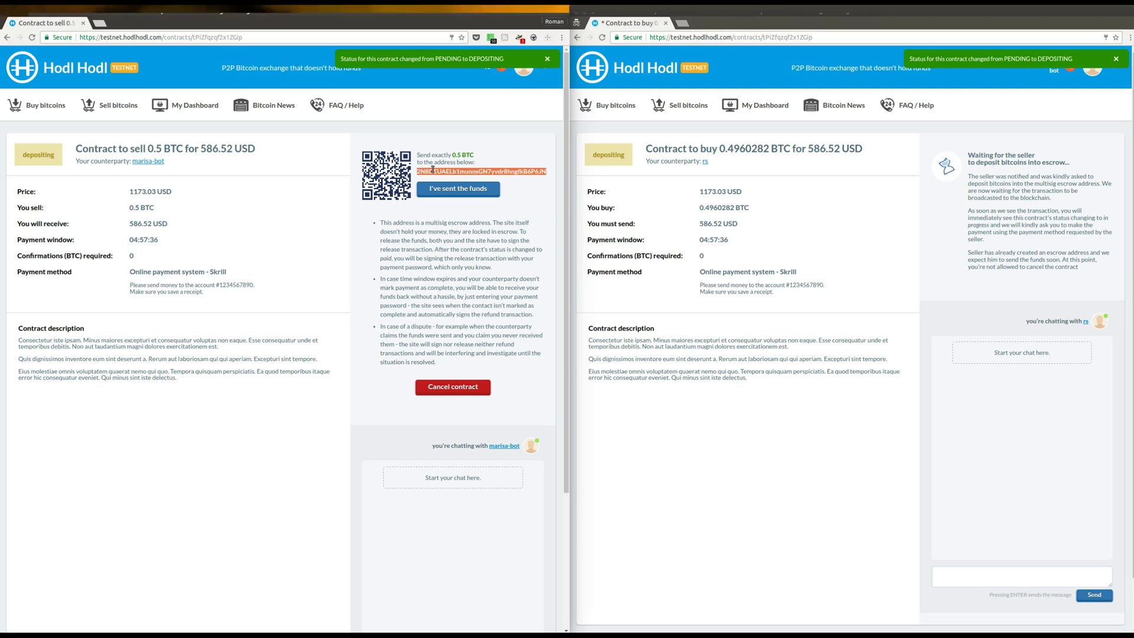
pyautogui.hotkey('alt', 'Tab')
pyautogui.hotkey('alt', 'Tab')
pyautogui.hotkey('alt', 'Tab')
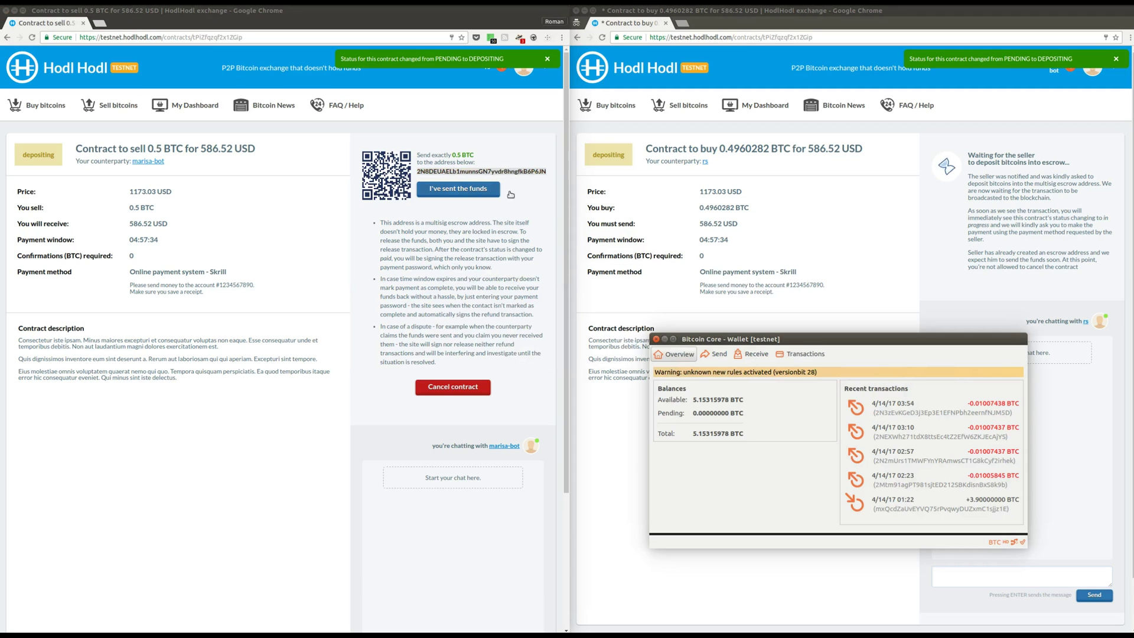
# Send 0.5 BTC labelled 'hodl hodl' to the pasted escrow address and confirm it.
pyautogui.click(716, 353)
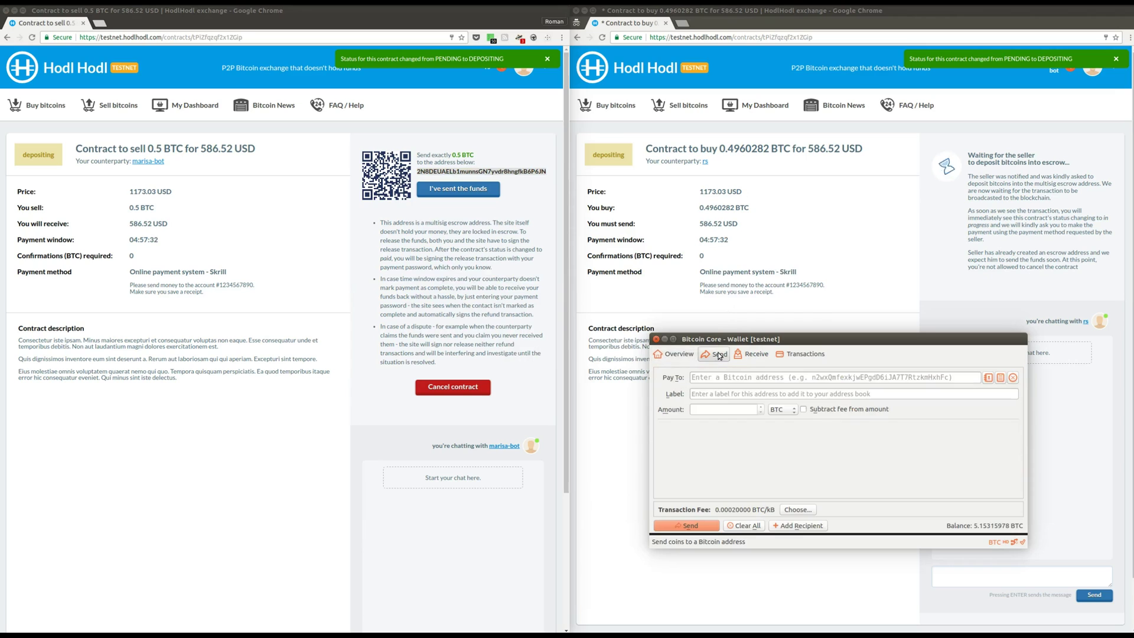
pyautogui.write('2N8DEUAELb1munnsGN7yvdr8hngfkB6P6JN')
pyautogui.click(734, 394)
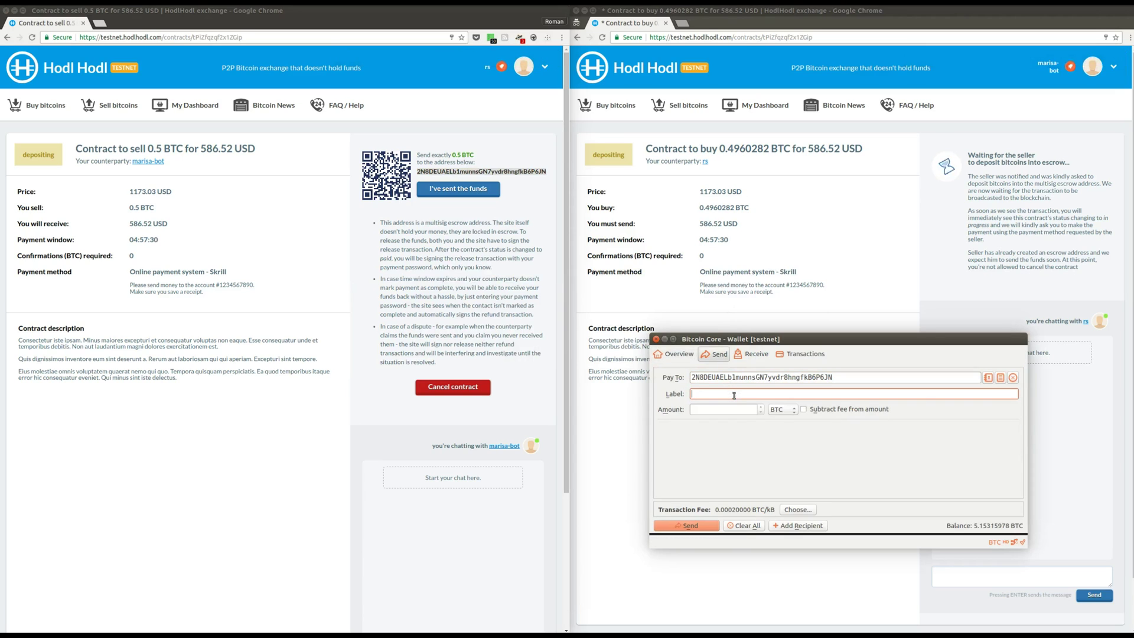
pyautogui.write('hdlh')
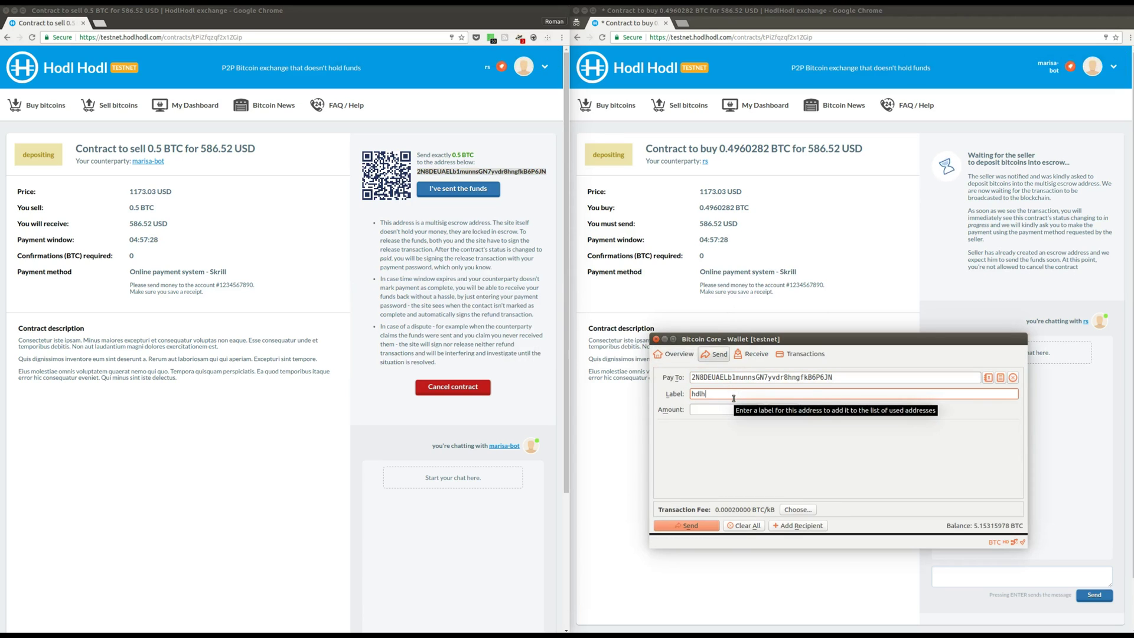
pyautogui.press('BackSpace')
pyautogui.press('BackSpace')
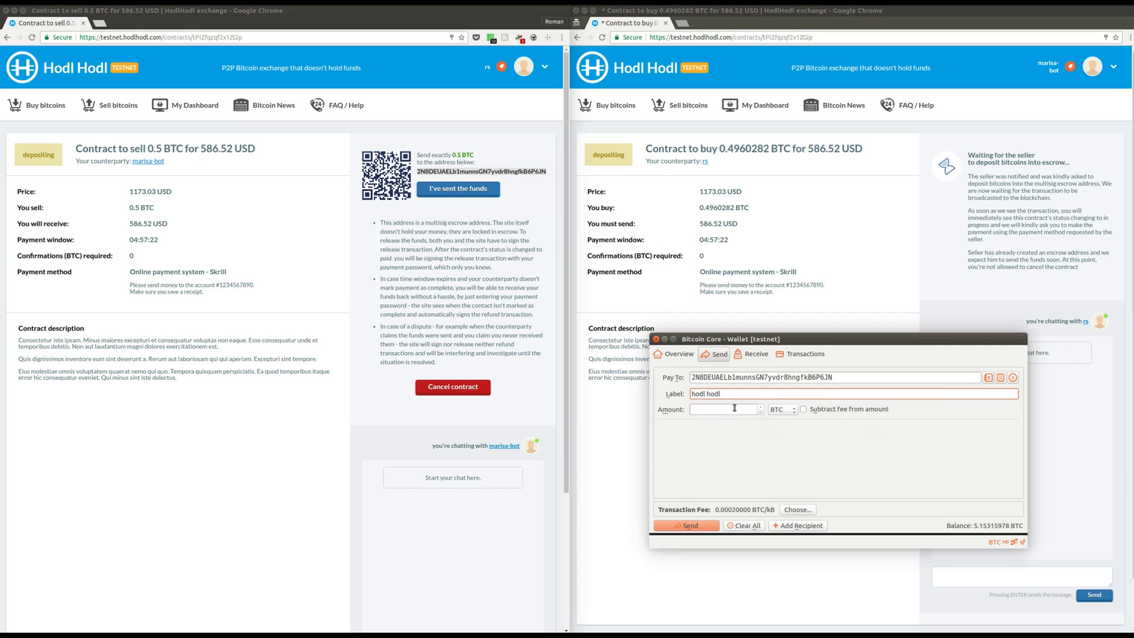
pyautogui.click(735, 408)
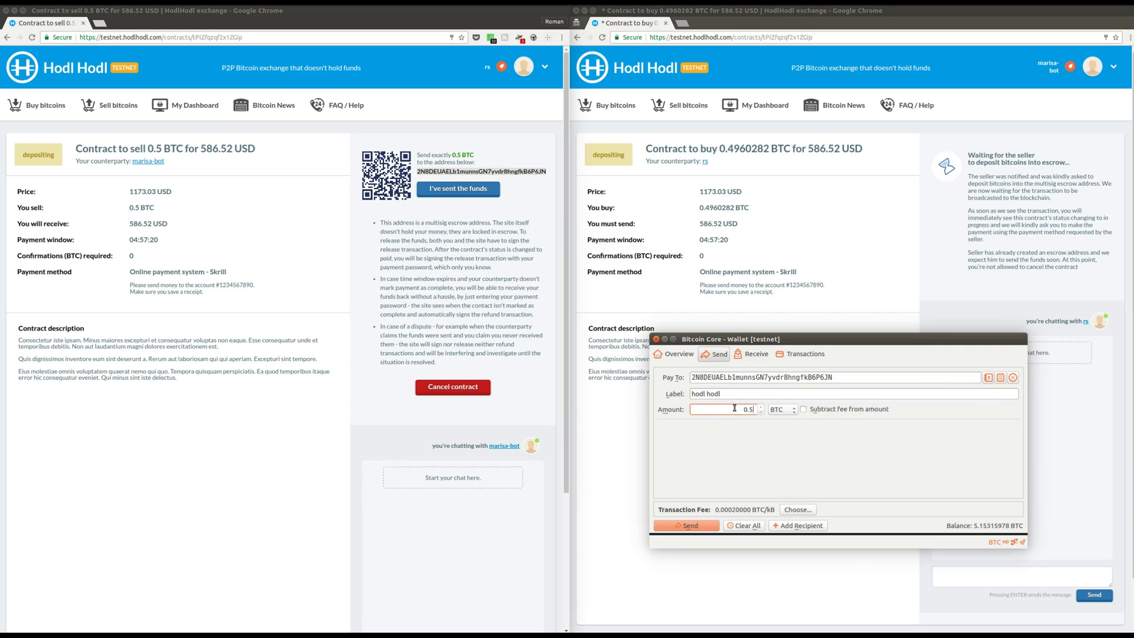
pyautogui.click(696, 525)
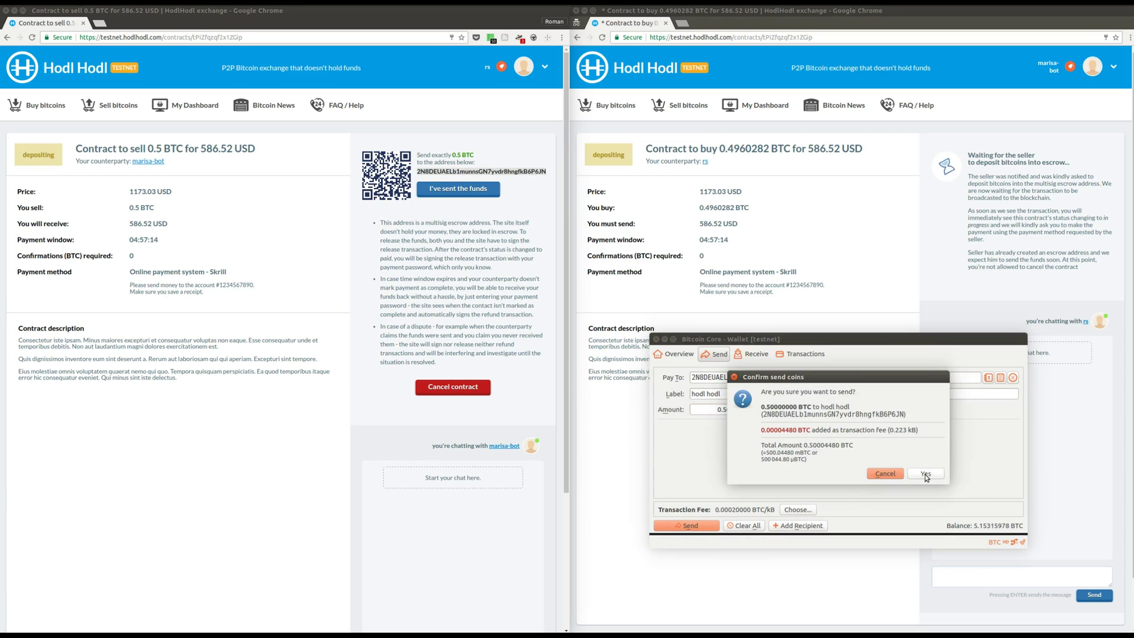
pyautogui.click(926, 474)
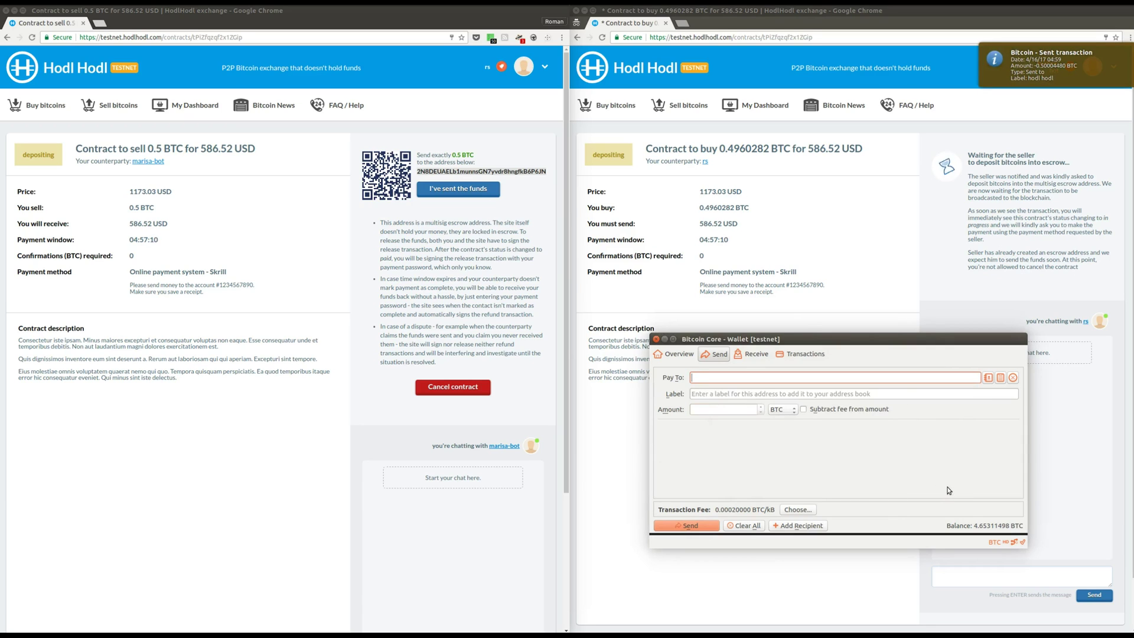
# On the seller's contract, mark the funds as sent and open deposit transaction #2111c5c.
pyautogui.click(479, 201)
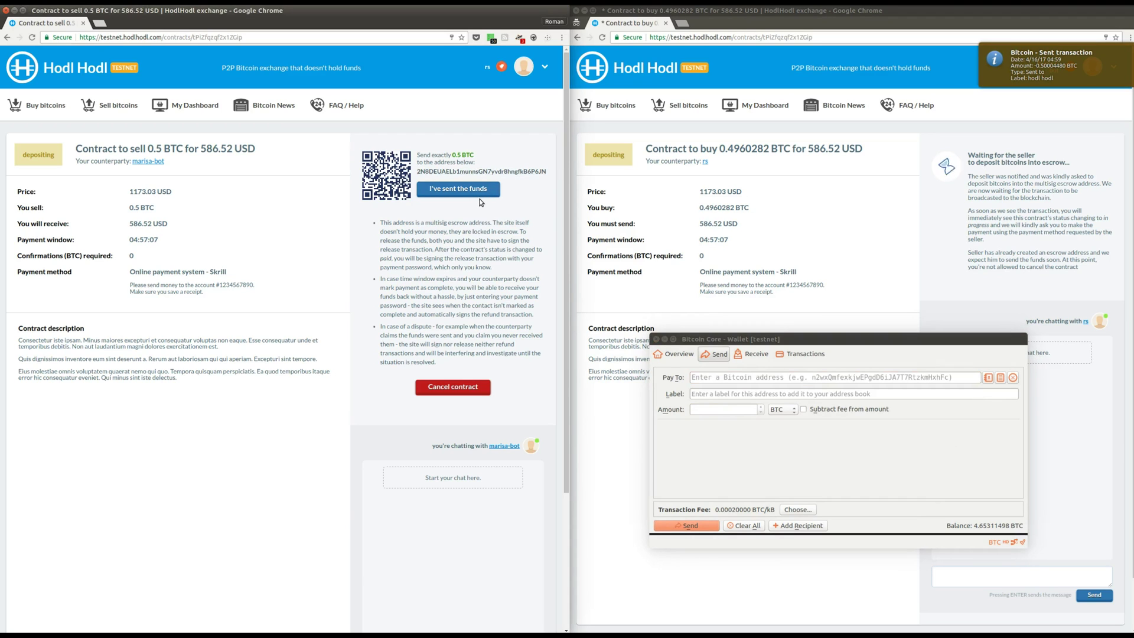
pyautogui.click(451, 192)
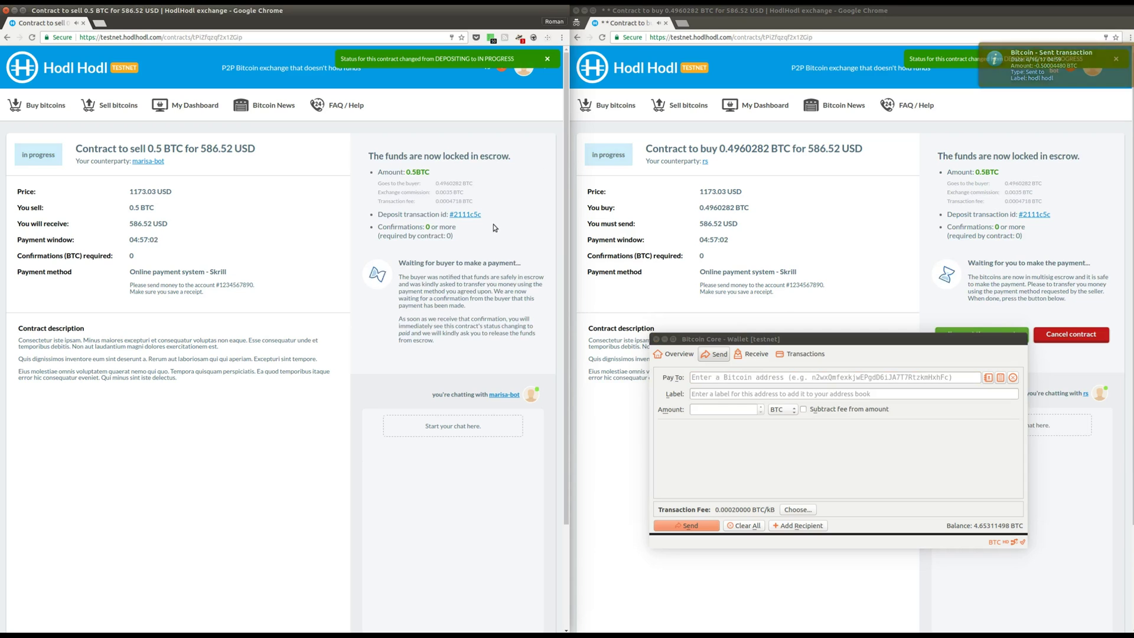
pyautogui.click(466, 217)
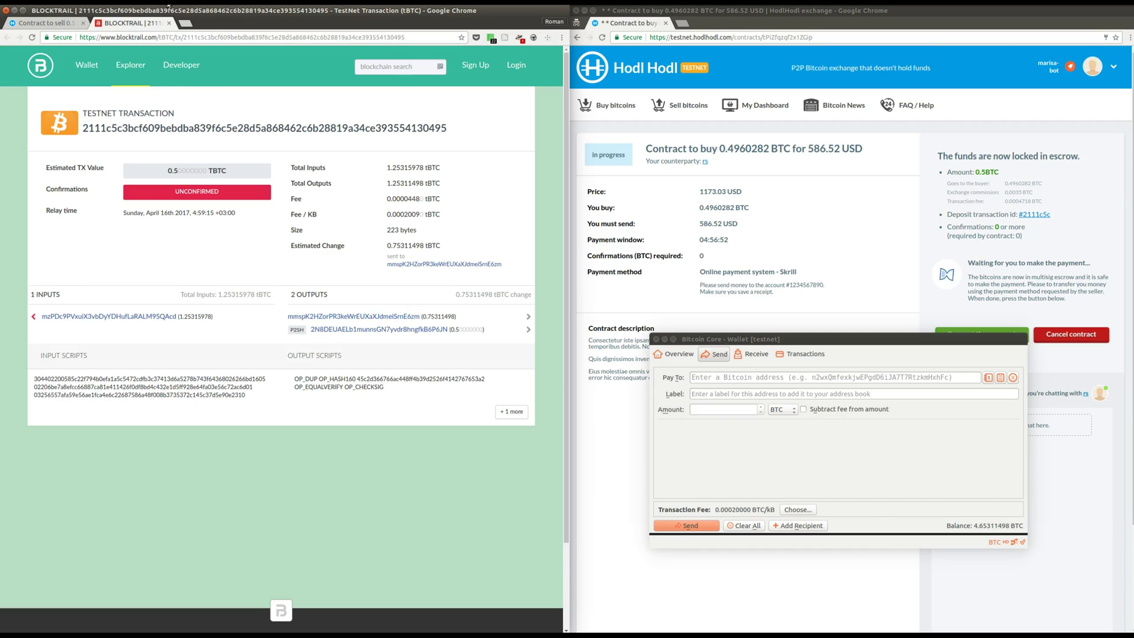
# Return to the 'Contract to sell 0.5 BTC' tab after reviewing the unconfirmed transaction.
pyautogui.click(64, 25)
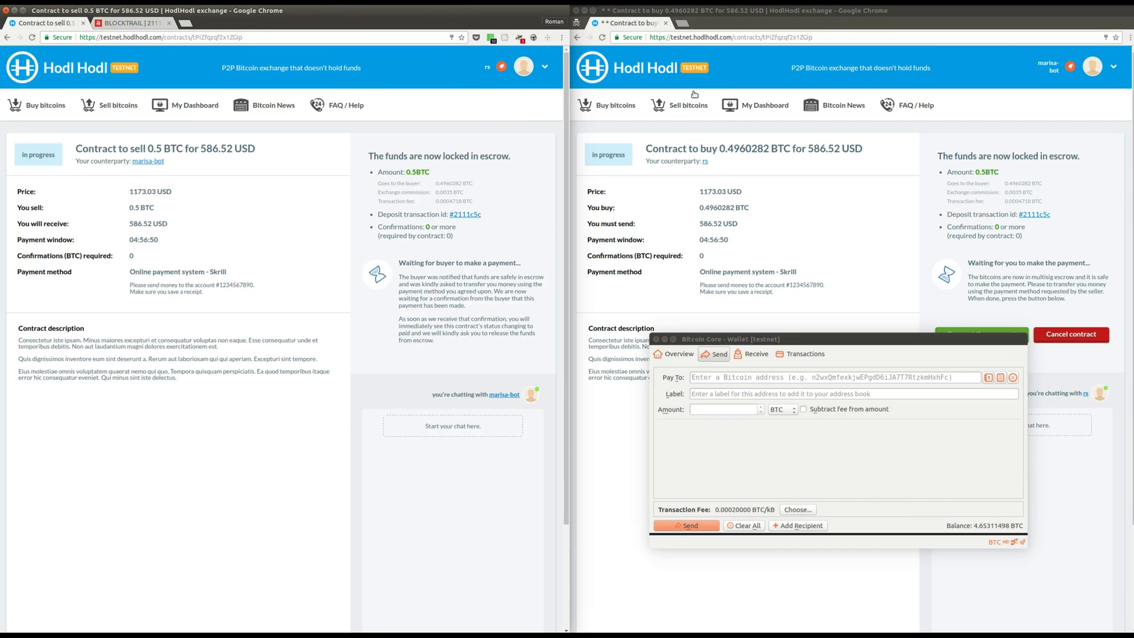
# In the buyer's window, mark the payment as sent for the contract.
pyautogui.click(823, 323)
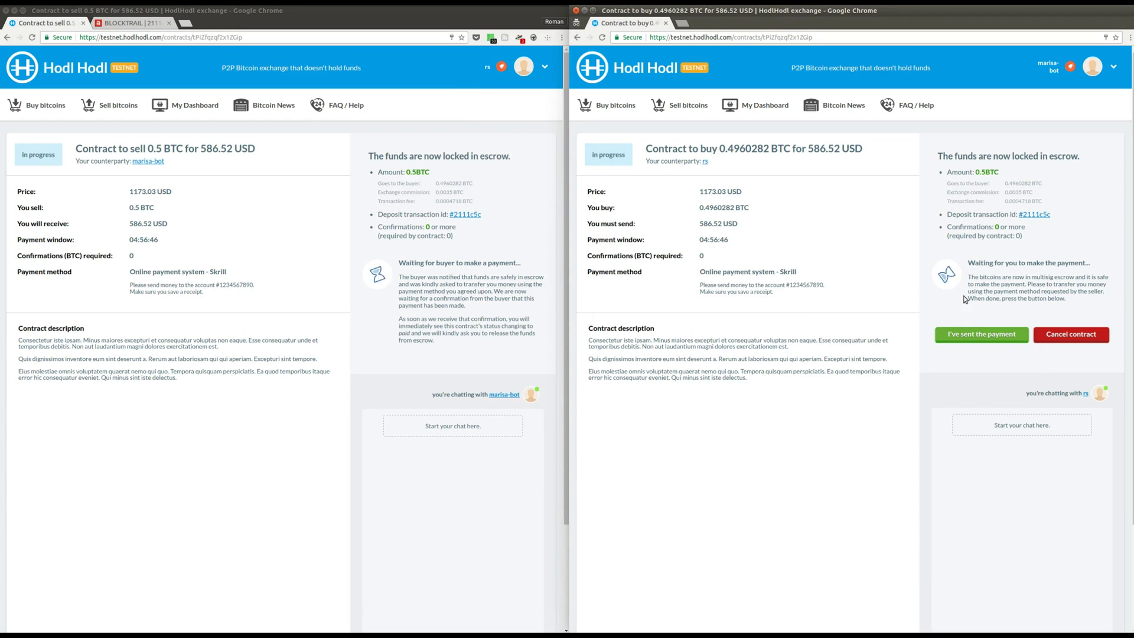
pyautogui.click(982, 334)
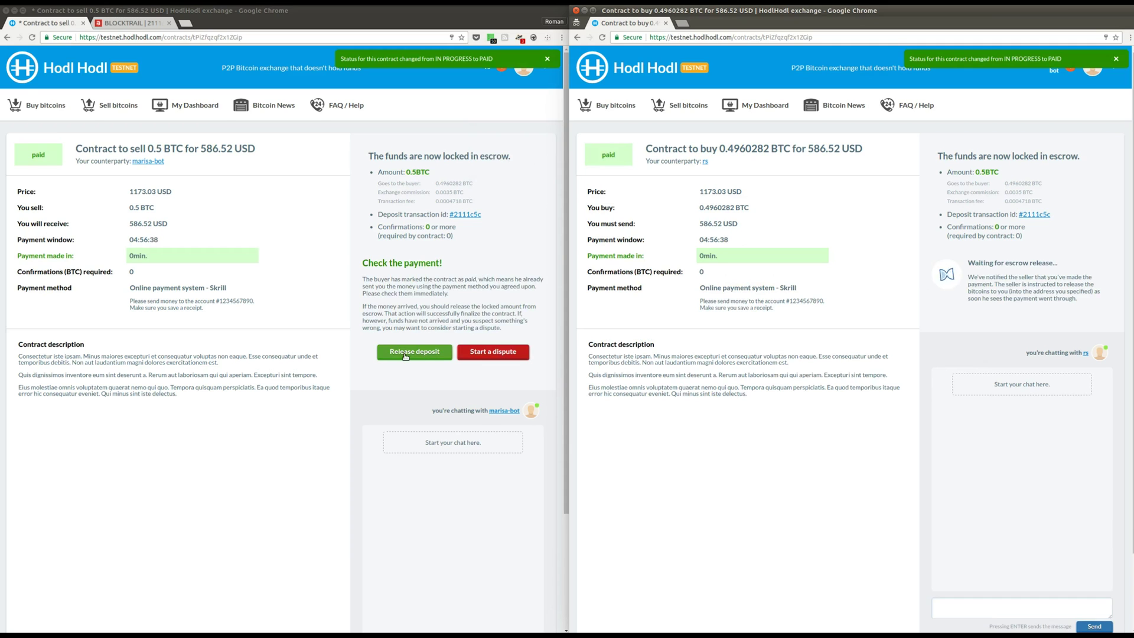
pyautogui.scroll(-3, 405, 356)
# Post the seller's chat message 'ok, thanks, got the funds, releasin the coins'.
pyautogui.click(448, 528)
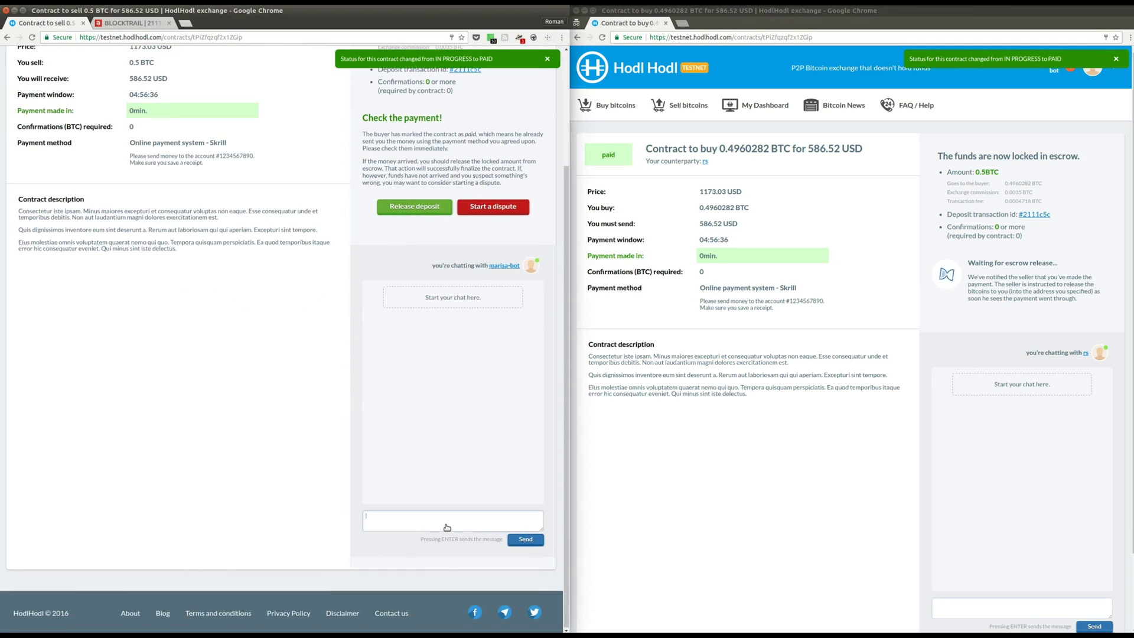
pyautogui.write('ok, thanks, got the funds, re')
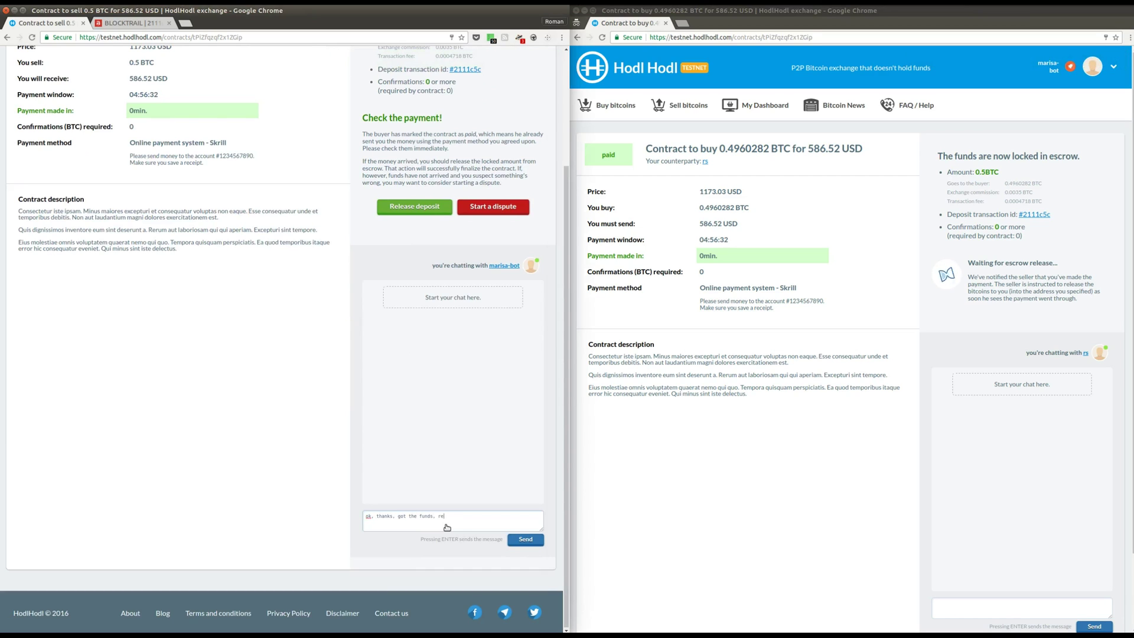
pyautogui.write('leasin the coins!')
pyautogui.click(525, 539)
# Send the buyer's chat reply 'awesome!'.
pyautogui.scroll(-1, 1011, 500)
pyautogui.click(1007, 562)
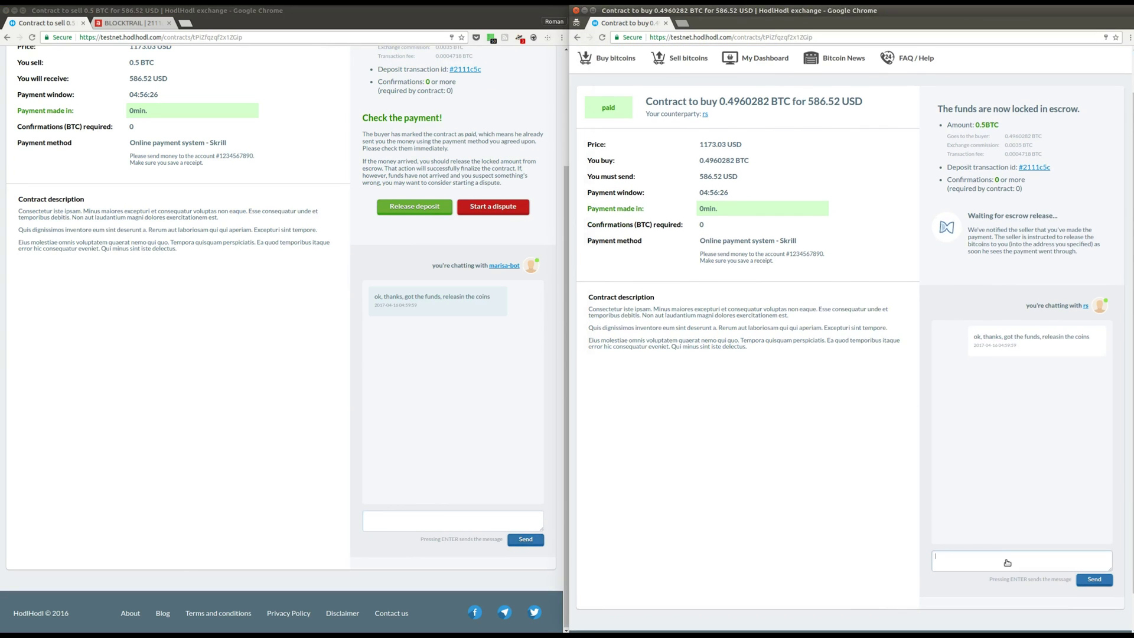
pyautogui.write('awesome!')
pyautogui.press('Return')
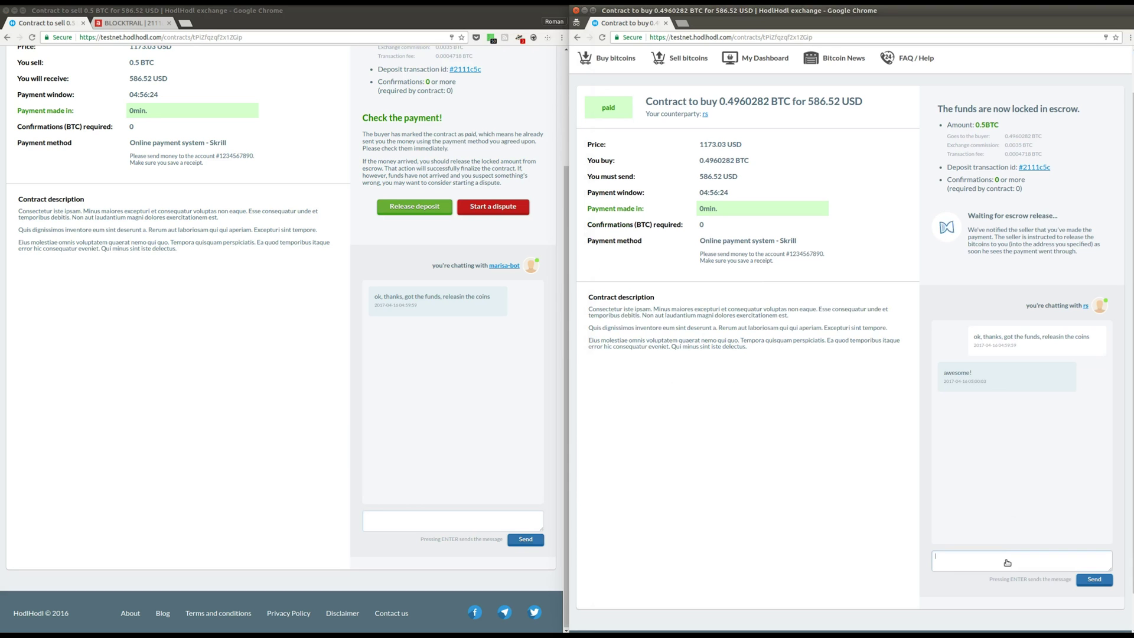
pyautogui.scroll(3, 364, 365)
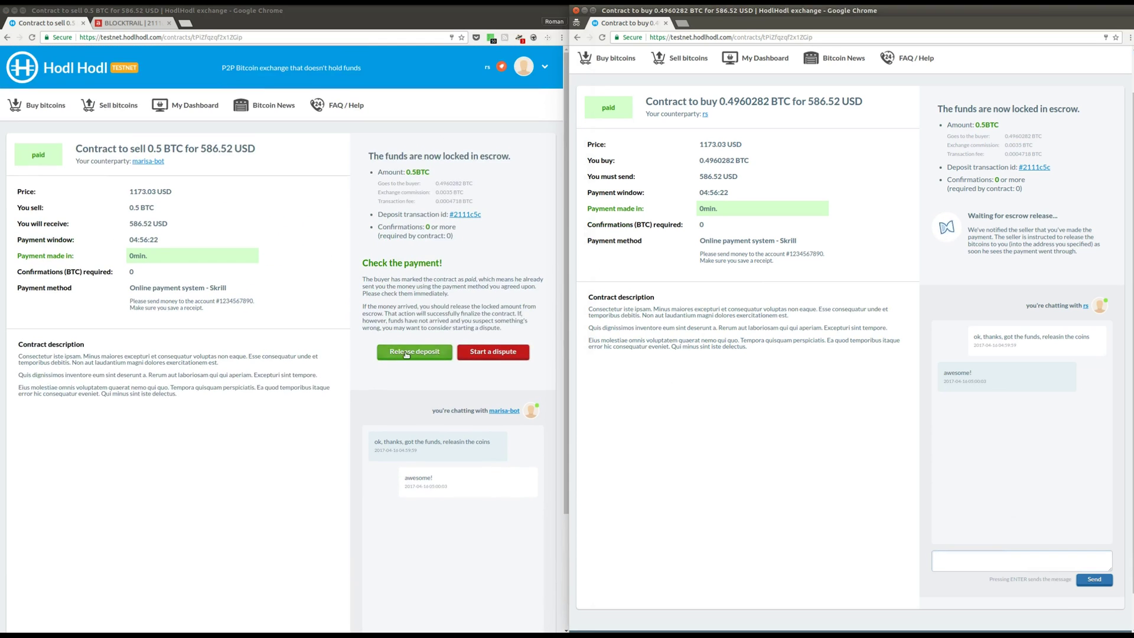
# Release the 0.5 BTC deposit to the buyer's address after entering the payment password.
pyautogui.click(406, 354)
pyautogui.write('*****')
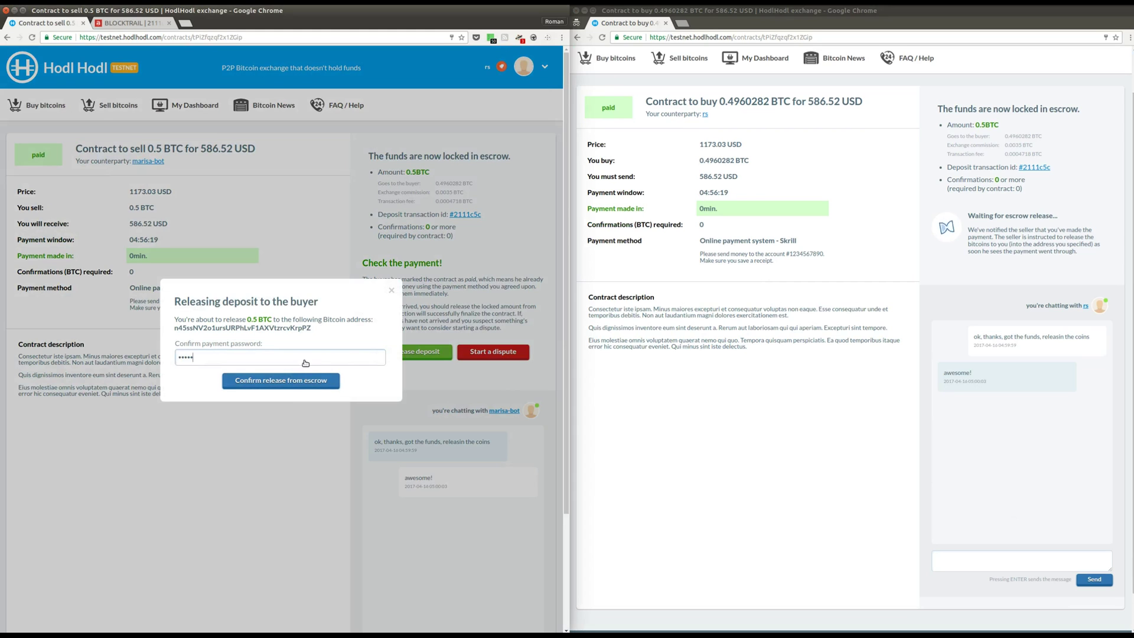
pyautogui.write('******')
pyautogui.doubleClick(211, 329)
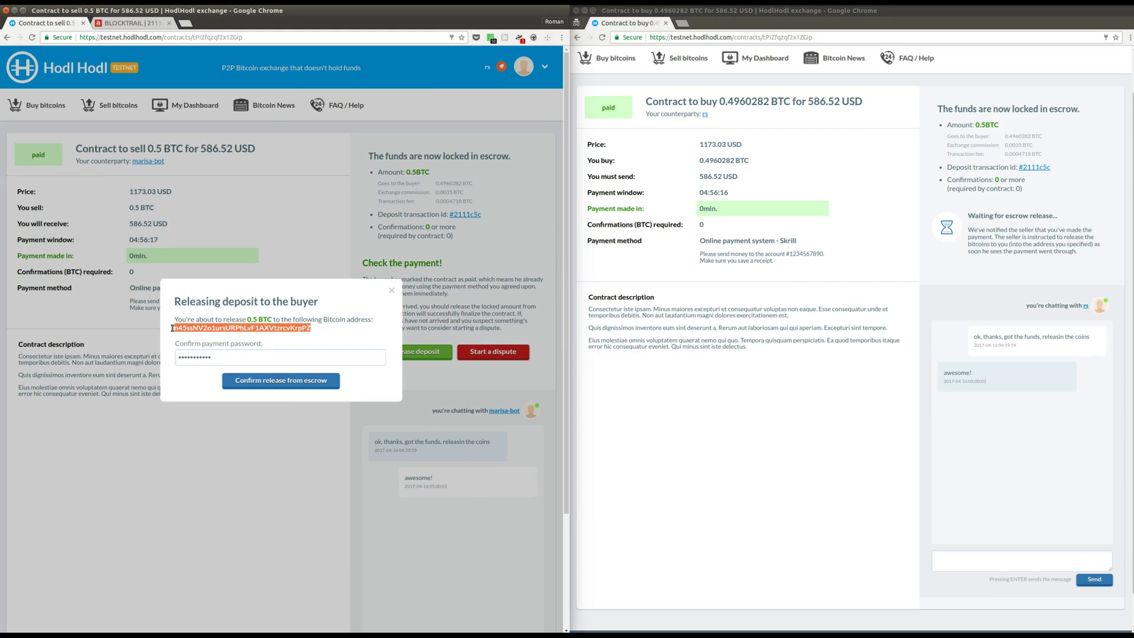
pyautogui.click(320, 332)
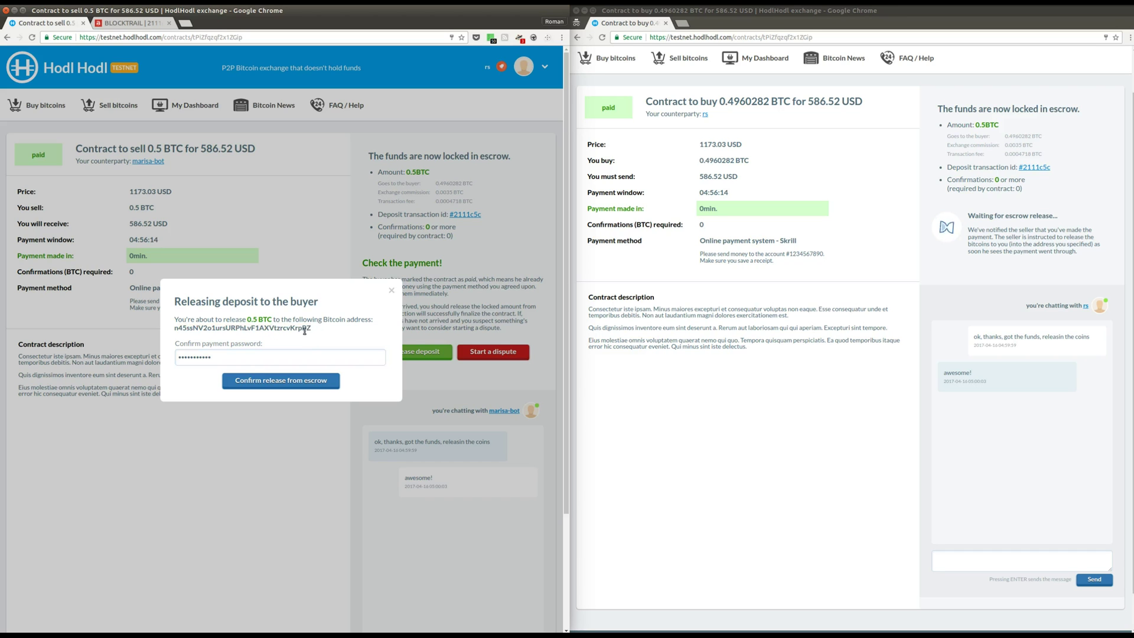
pyautogui.click(252, 381)
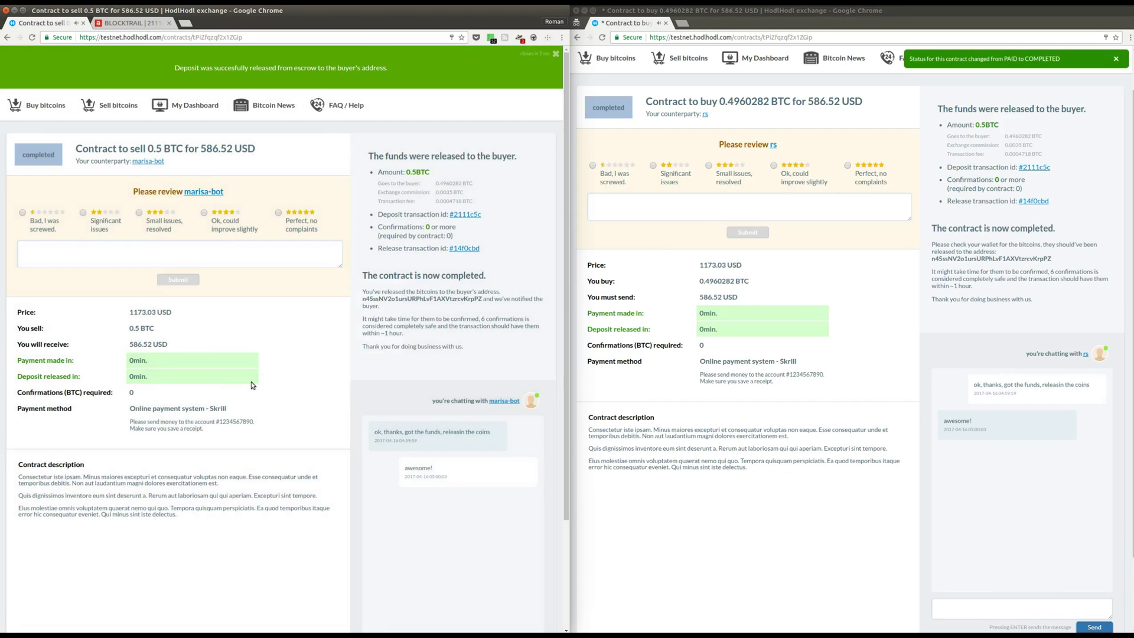
# Open release transaction #14f0cbd in Blocktrail and check the 0.4960282 tBTC output to the buyer.
pyautogui.click(467, 250)
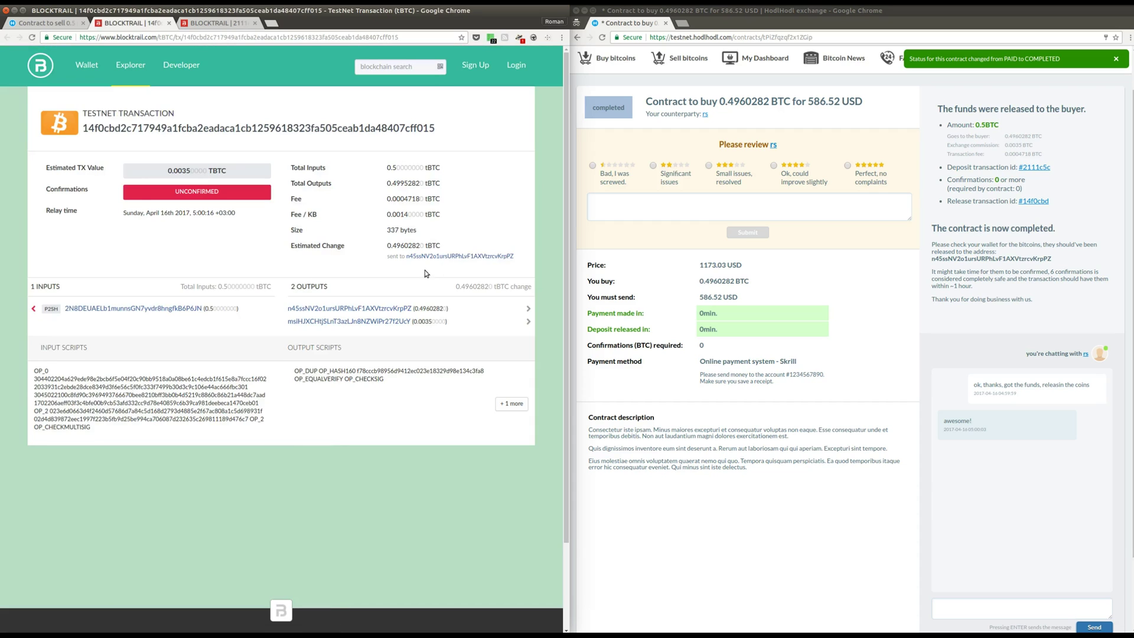
pyautogui.moveTo(449, 310); pyautogui.dragTo(415, 309)
pyautogui.click(451, 324)
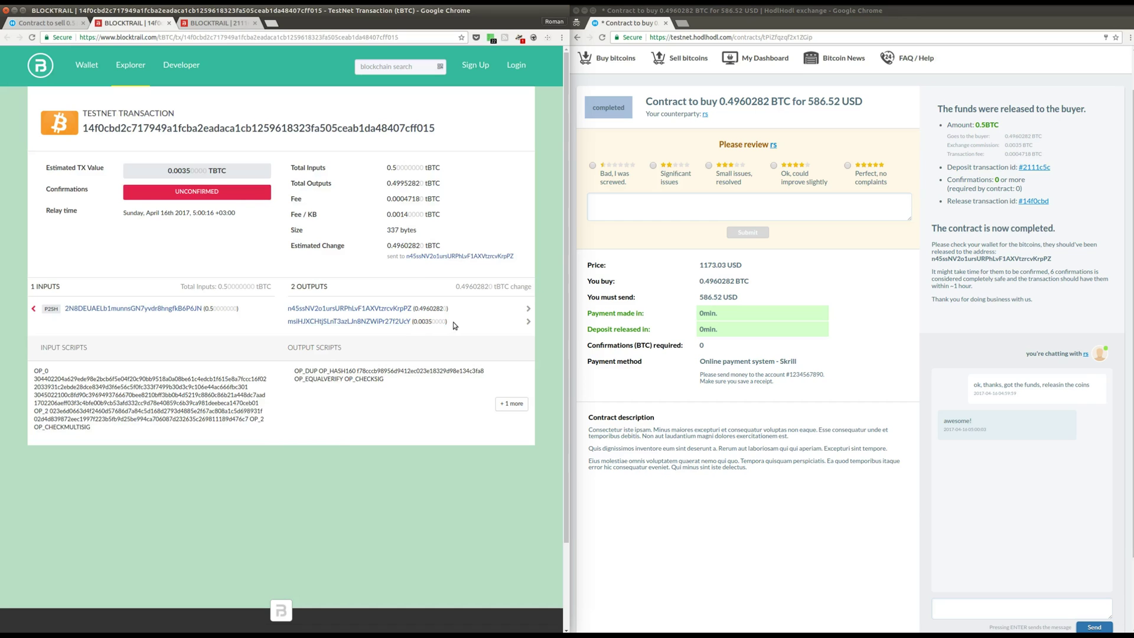
# As the seller, rate the buyer 'Perfect, no complaints' with the comment 'great trader!'.
pyautogui.click(47, 22)
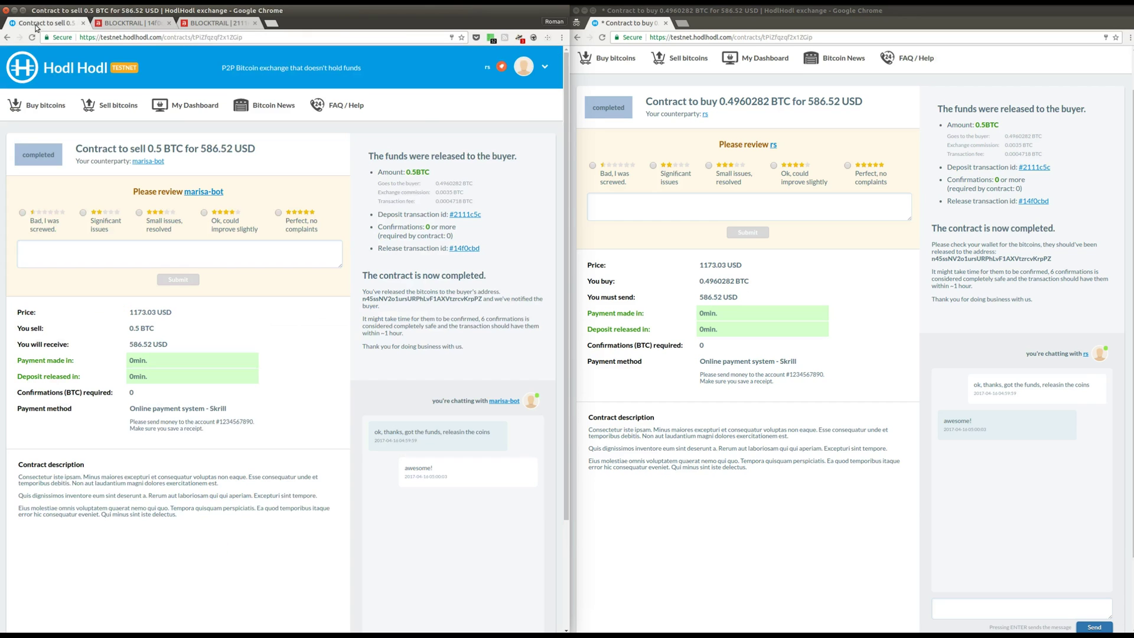
pyautogui.click(297, 226)
pyautogui.click(287, 258)
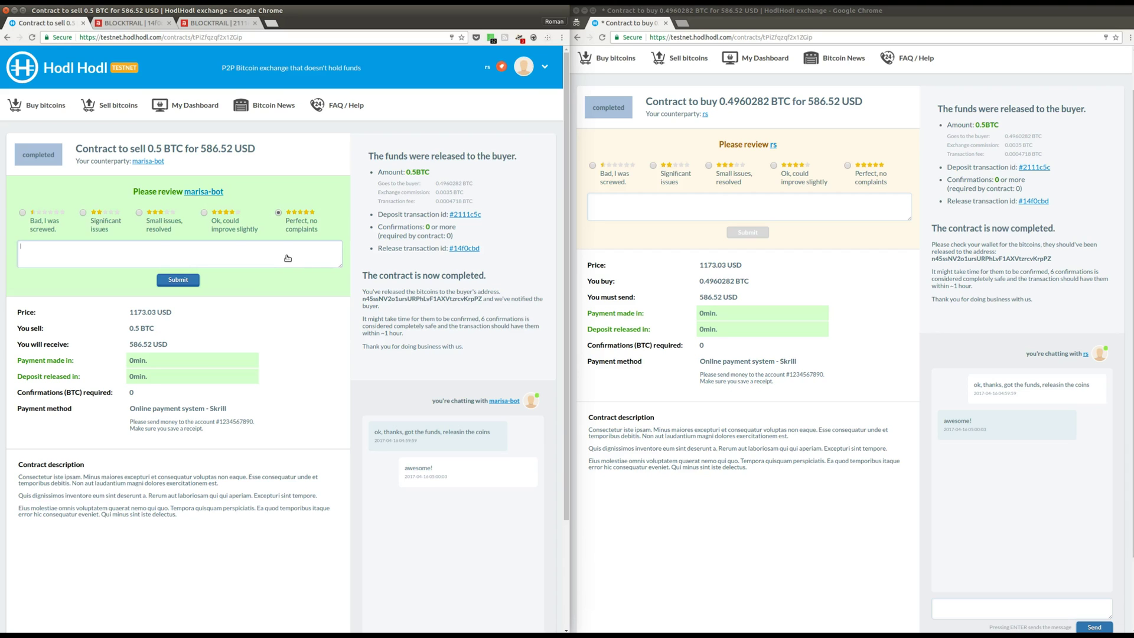
pyautogui.write('great trader!')
pyautogui.click(196, 279)
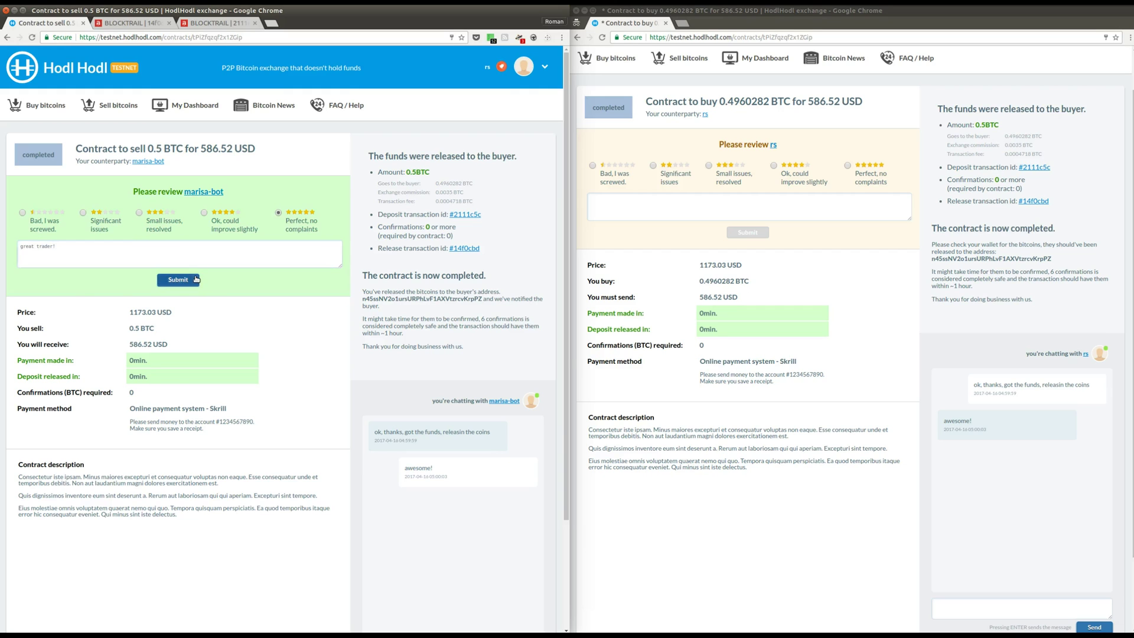
# As the buyer, rate the seller 'Perfect, no complaints' with the comment 'super fast!'.
pyautogui.click(770, 210)
pyautogui.click(858, 182)
pyautogui.click(850, 204)
pyautogui.write('super')
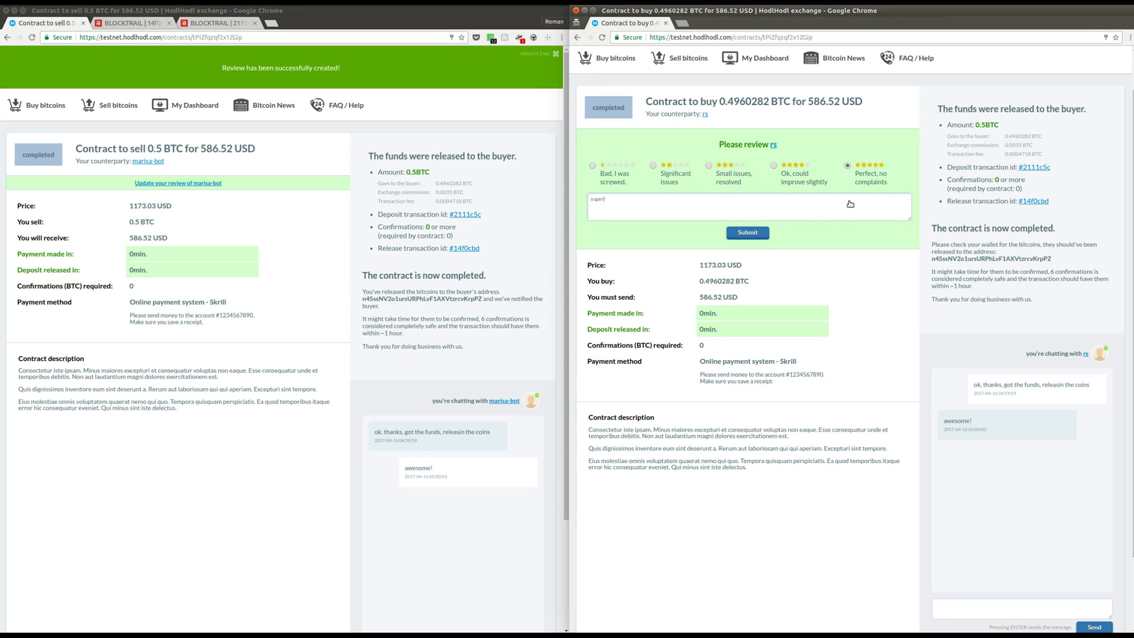
pyautogui.write(' fast!')
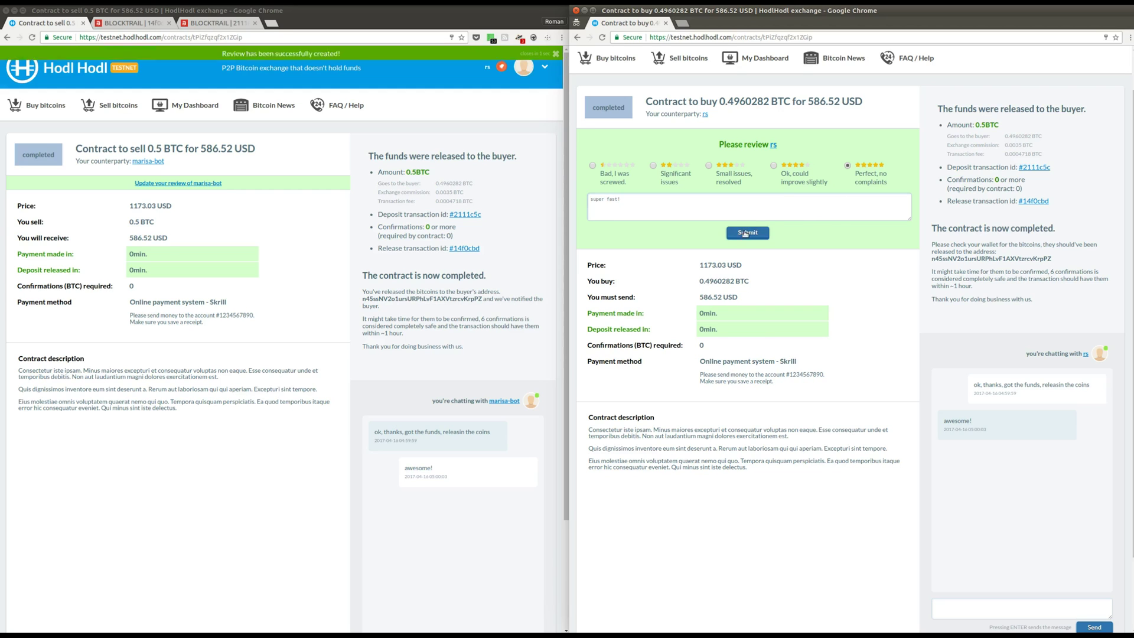
pyautogui.click(748, 233)
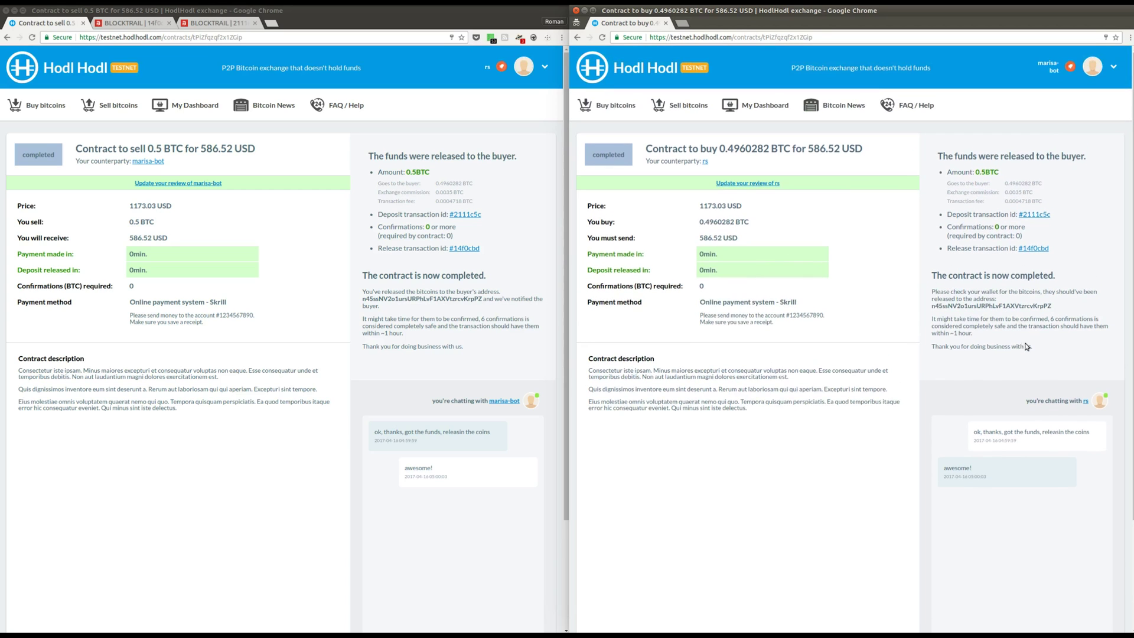
# Open the seller's profile from the buyer's chat and check the new five-star 'super fast!' review.
pyautogui.click(1086, 401)
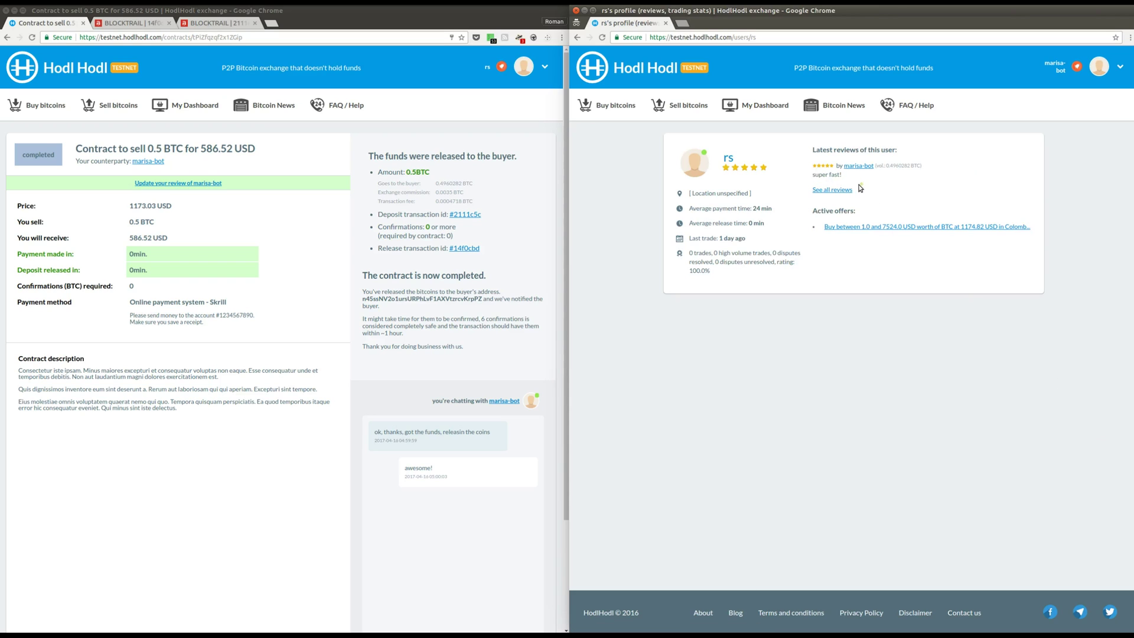
pyautogui.moveTo(860, 183); pyautogui.dragTo(812, 175)
pyautogui.click(890, 186)
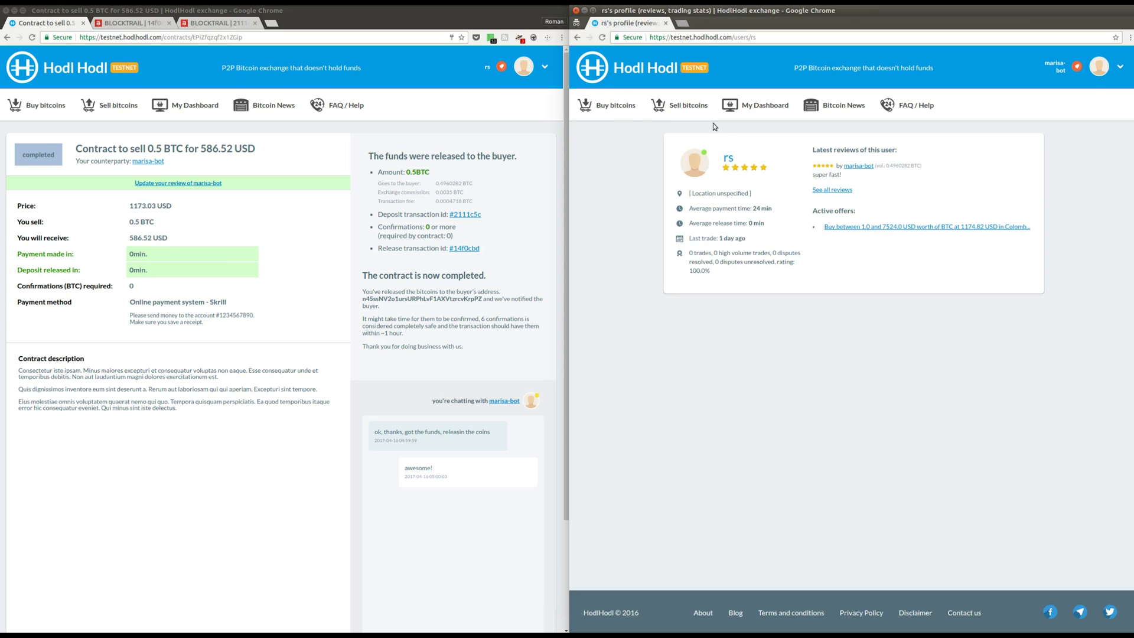
# Return to the HodlHodl home page listing offers to buy and sell bitcoins.
pyautogui.click(633, 72)
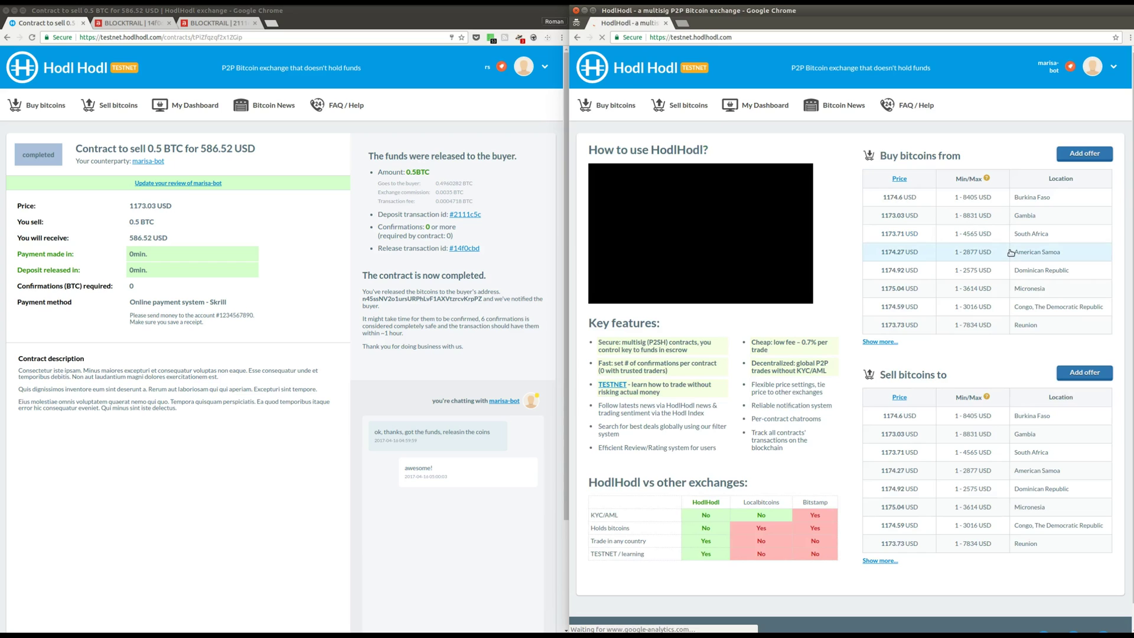